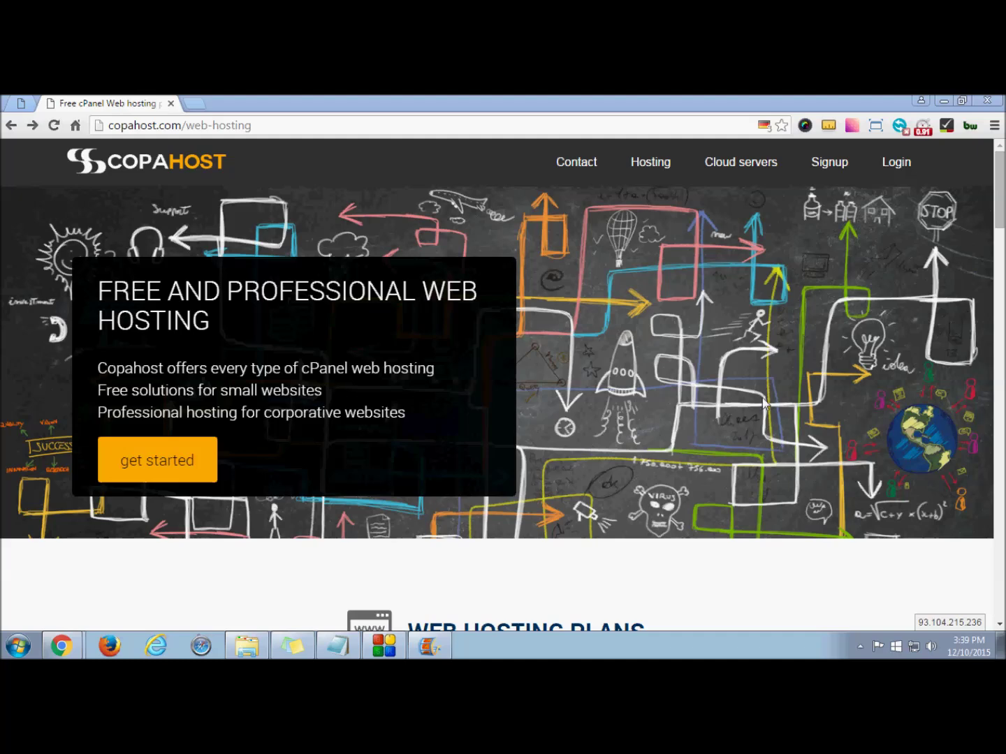
{"action": "mouse_move", "coordinate": [1000, 210]}
{"action": "left_mouse_down"}
{"action": "mouse_move", "coordinate": [1000, 312]}
{"action": "mouse_move", "coordinate": [1000, 289]}
{"action": "left_mouse_up"}
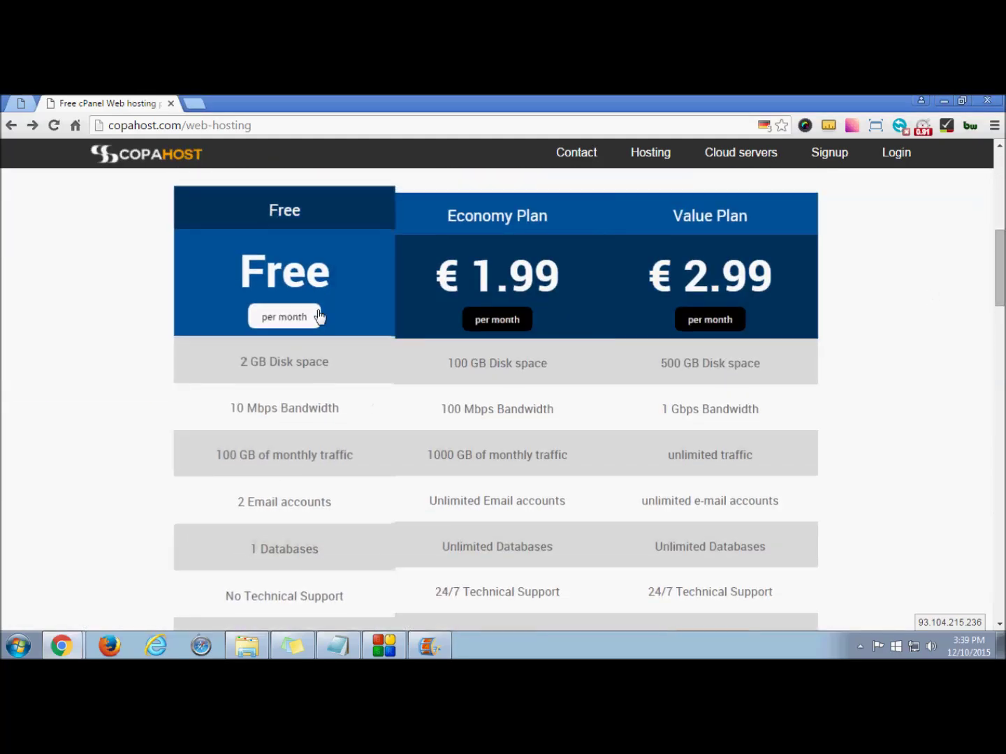
Select the current browser address so the cPanel login address can replace it
{"action": "left_click", "coordinate": [308, 126]}
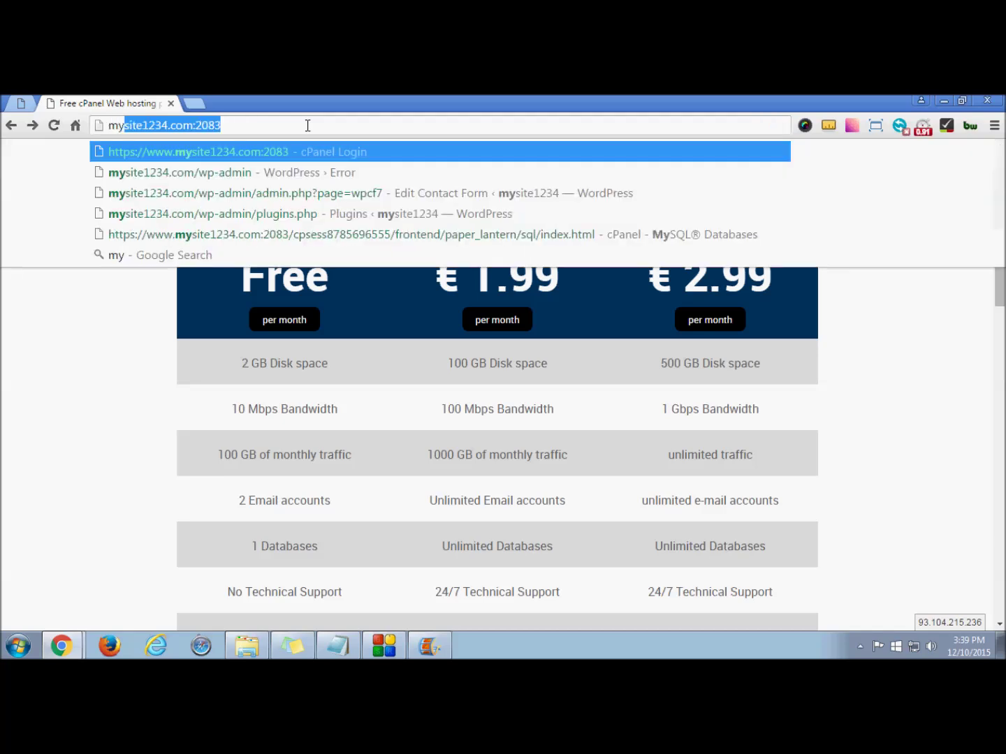
{"action": "key", "text": "Return"}
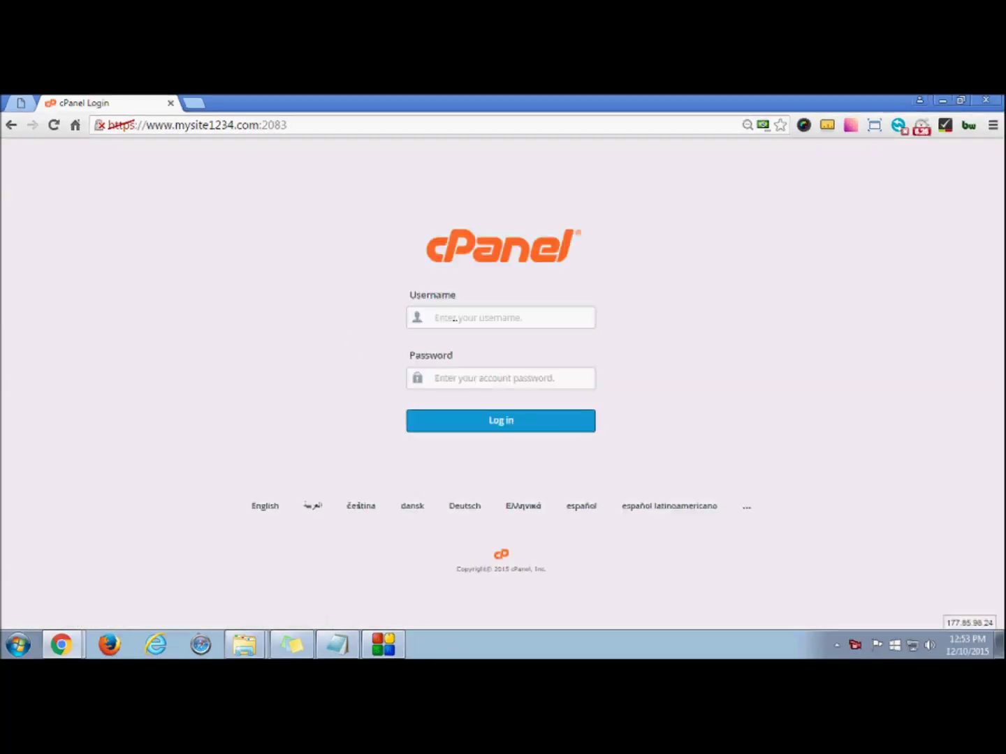
{"action": "type", "text": "my"}
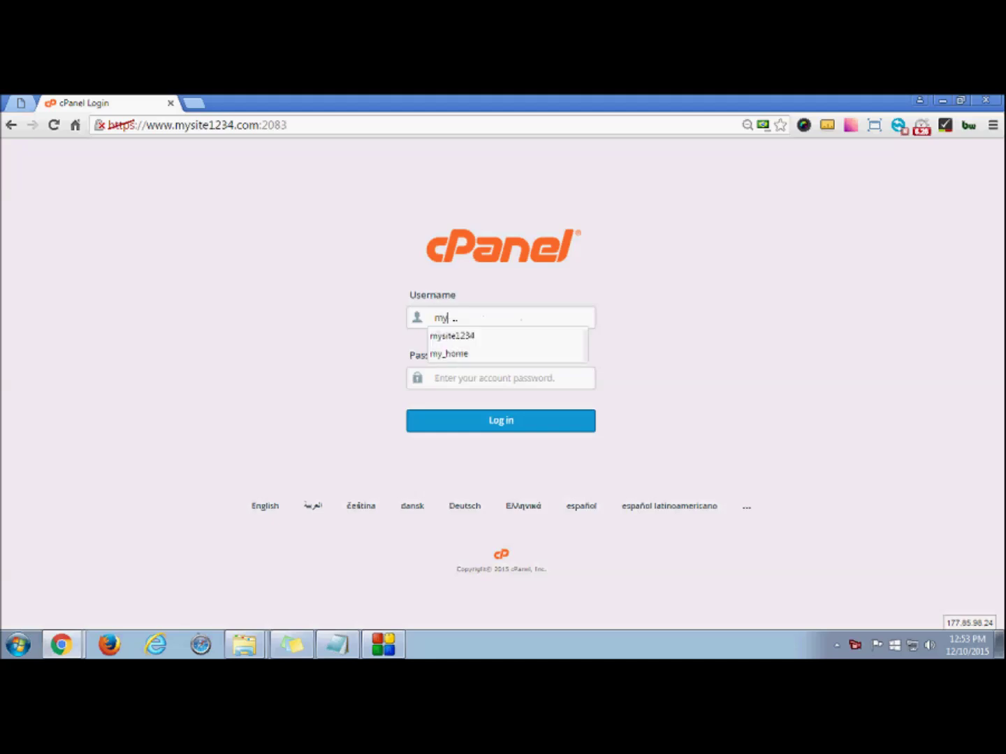
{"action": "key", "text": "Down"}
{"action": "key", "text": "Return"}
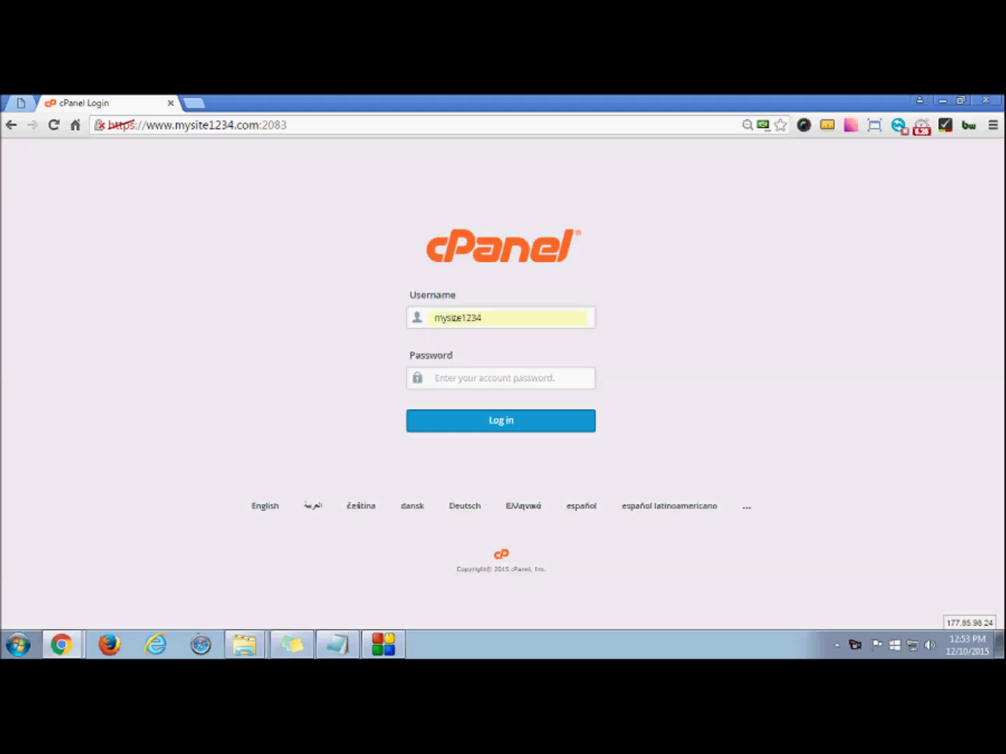
{"action": "left_click", "coordinate": [337, 644]}
{"action": "double_click", "coordinate": [420, 389]}
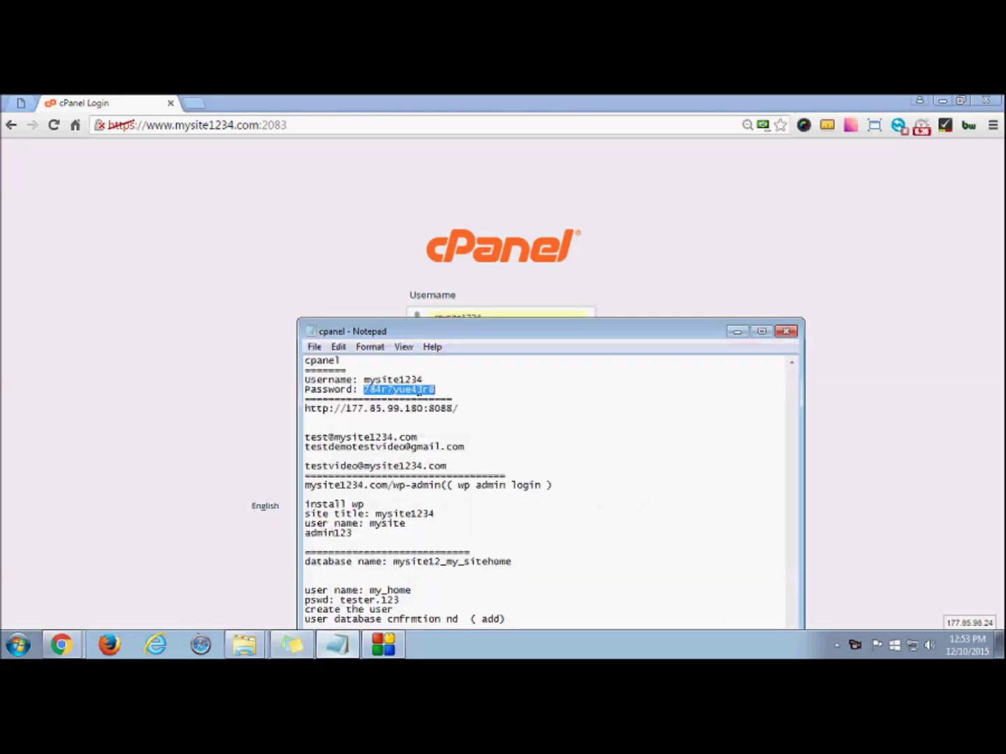
{"action": "left_click", "coordinate": [111, 459]}
{"action": "key", "text": "ctrl+v"}
{"action": "left_click", "coordinate": [456, 427]}
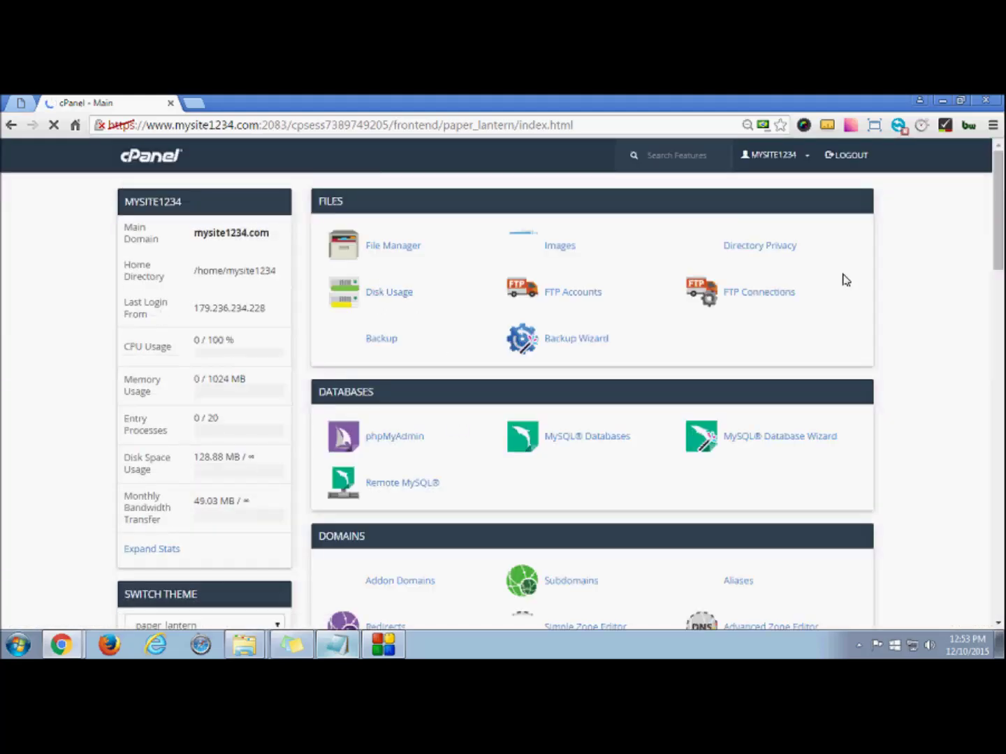
{"action": "scroll", "coordinate": [864, 433], "scroll_direction": "down", "scroll_amount": 5}
{"action": "scroll", "coordinate": [860, 443], "scroll_direction": "up", "scroll_amount": 5}
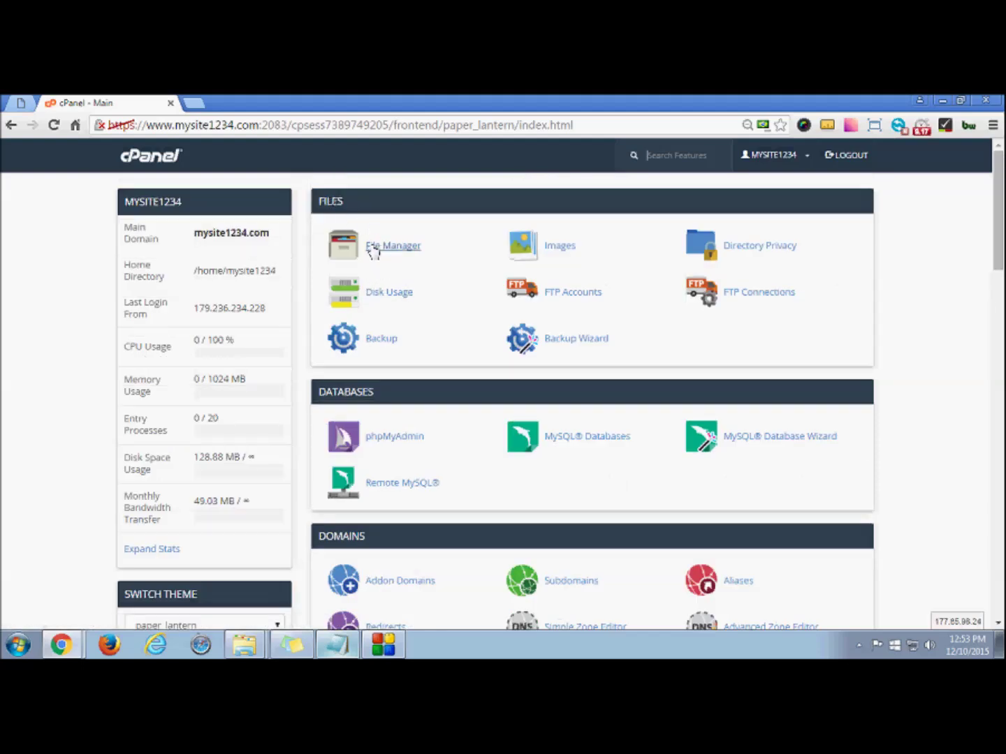
Open File Manager with the public_html folder selected, then start a new browser tab
{"action": "left_click", "coordinate": [397, 250]}
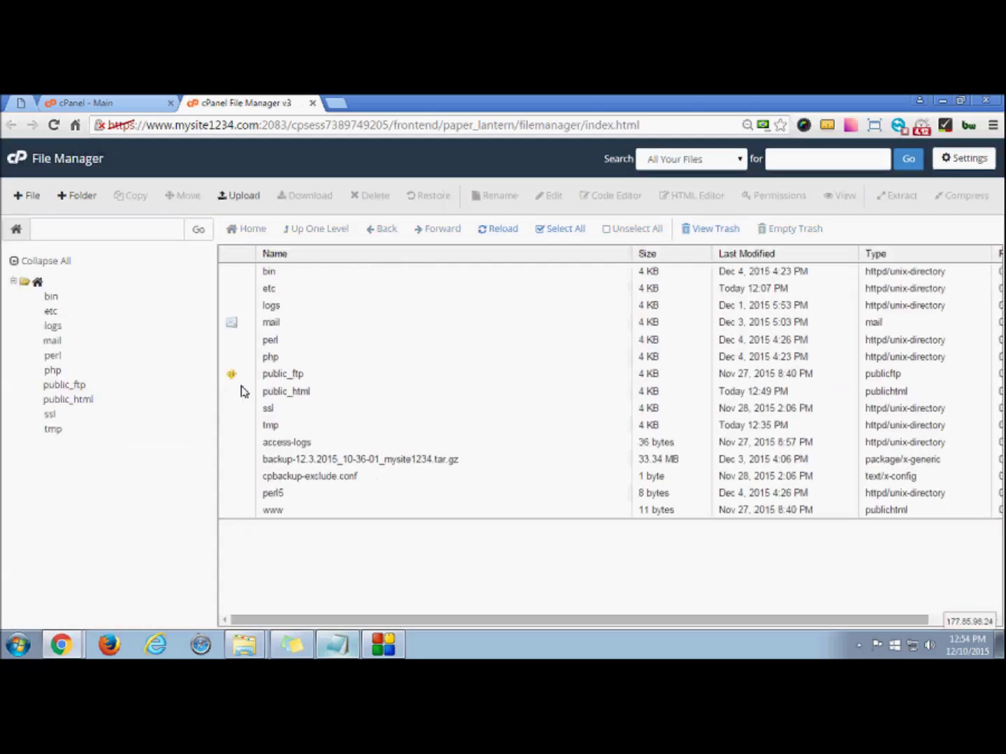
{"action": "left_click", "coordinate": [233, 397]}
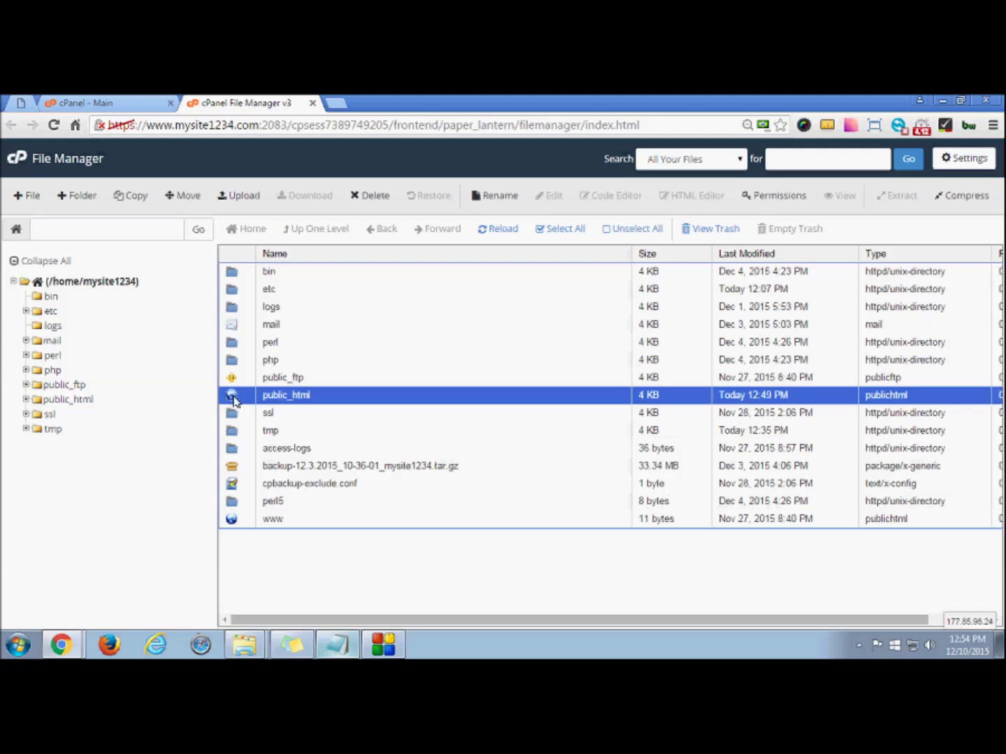
{"action": "left_click", "coordinate": [332, 110]}
{"action": "type", "text": "wordpre"}
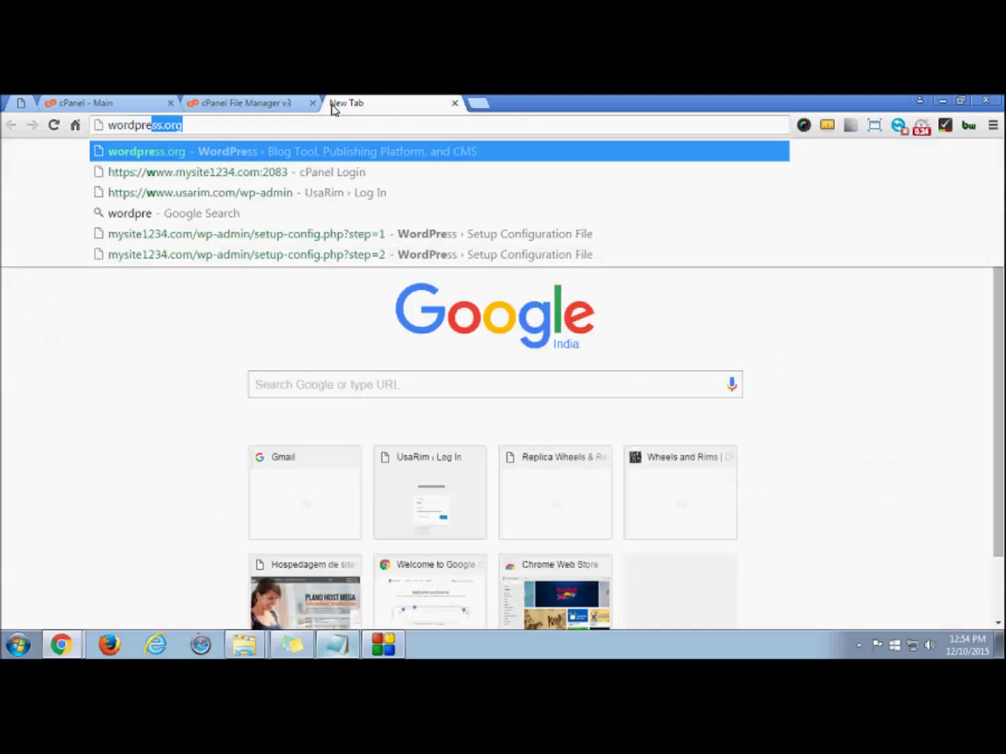
{"action": "type", "text": "ss"}
Visit the Download WordPress page on wordpress.org, then return to the File Manager tab
{"action": "key", "text": "Return"}
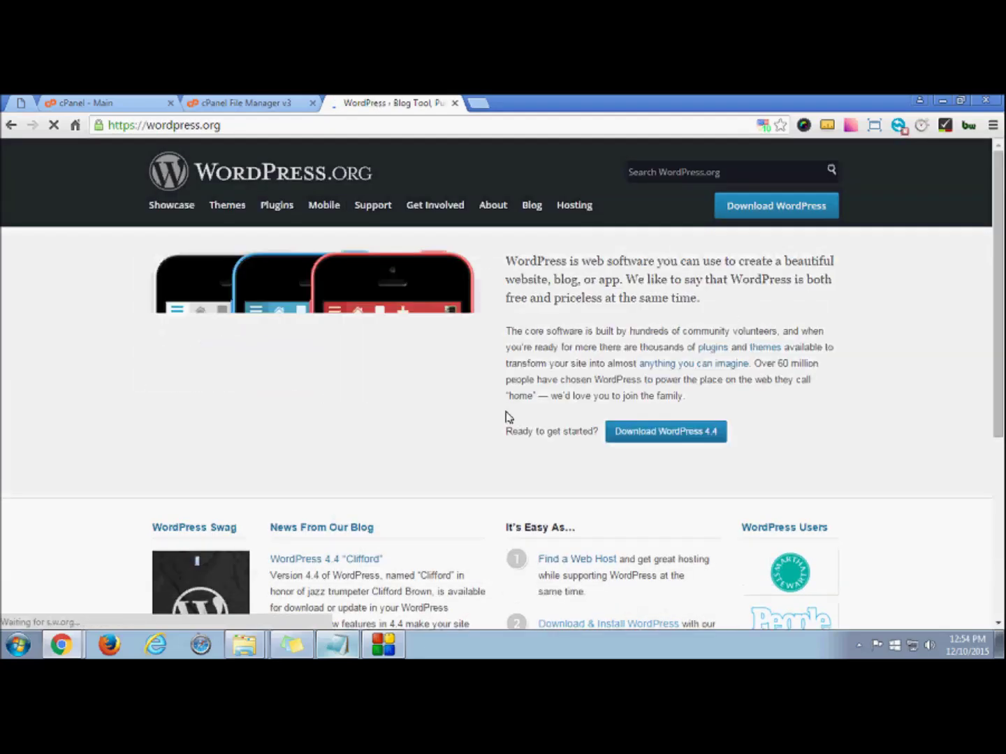
{"action": "left_click", "coordinate": [649, 437]}
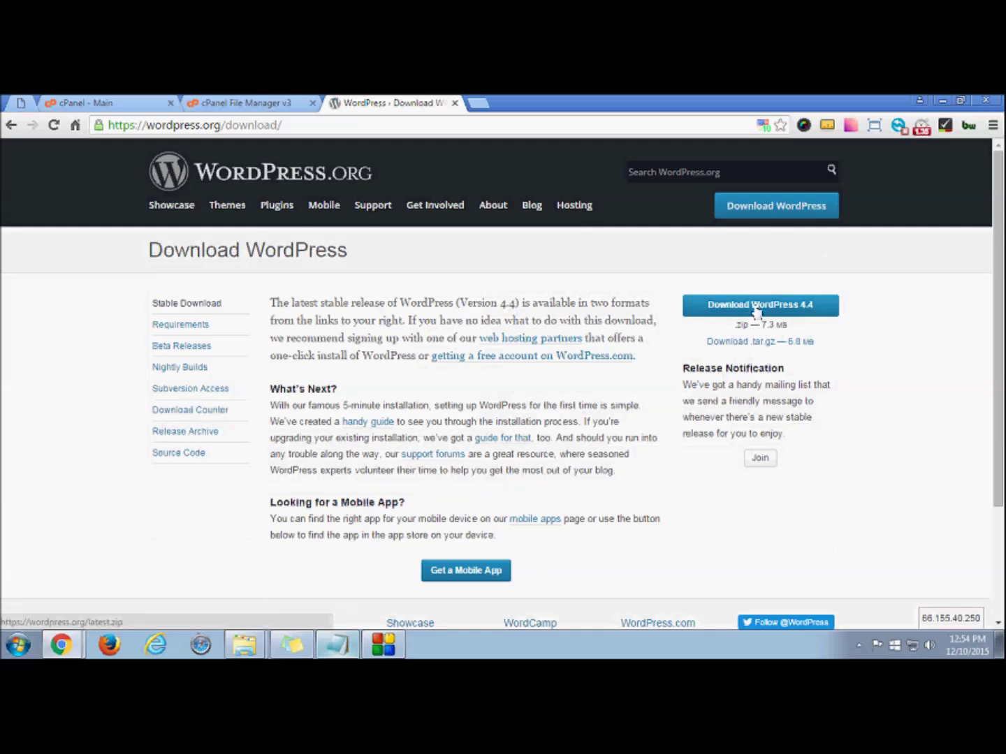
{"action": "left_click", "coordinate": [242, 101]}
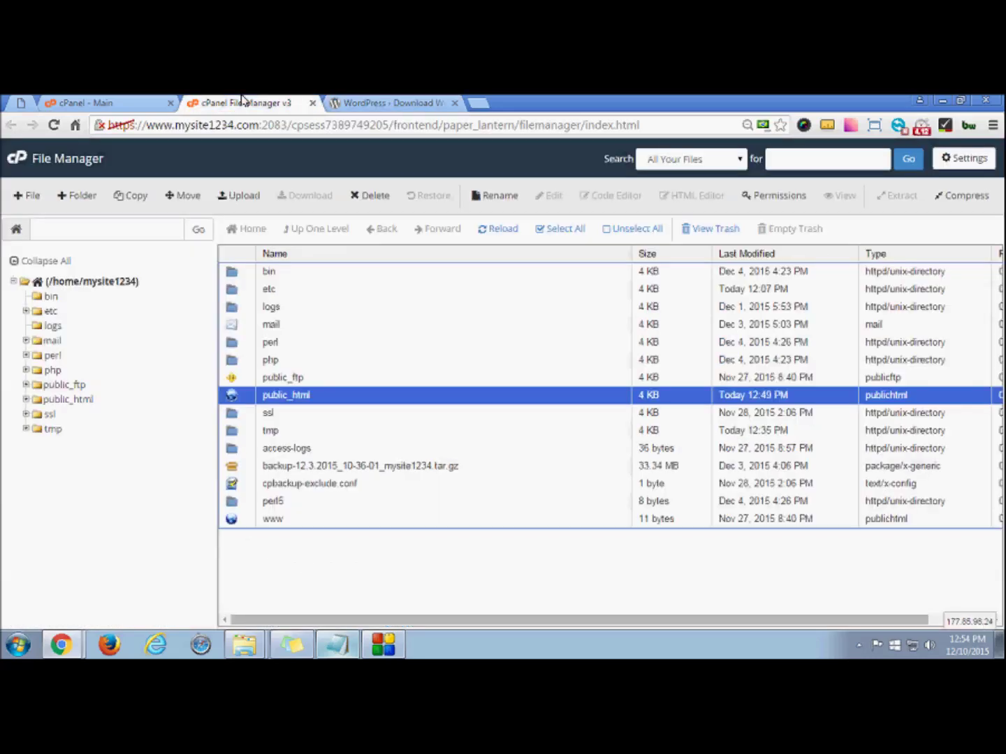
Upload wordpress-4.3.1.zip into public_html and return to the public_html file listing
{"action": "double_click", "coordinate": [237, 399]}
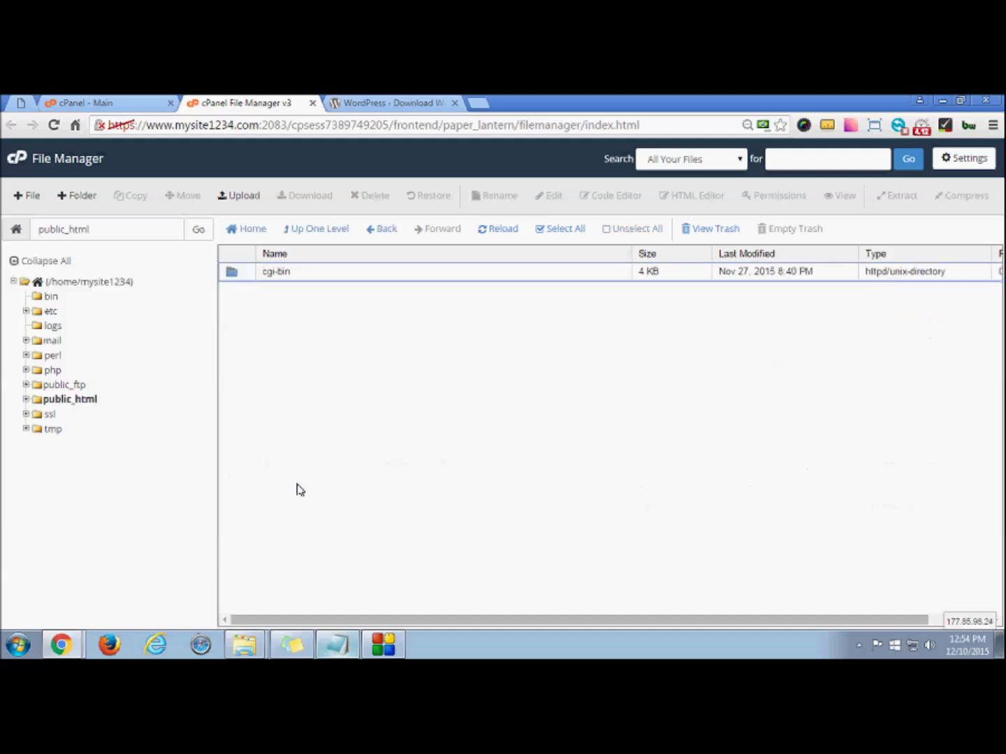
{"action": "left_click", "coordinate": [245, 198]}
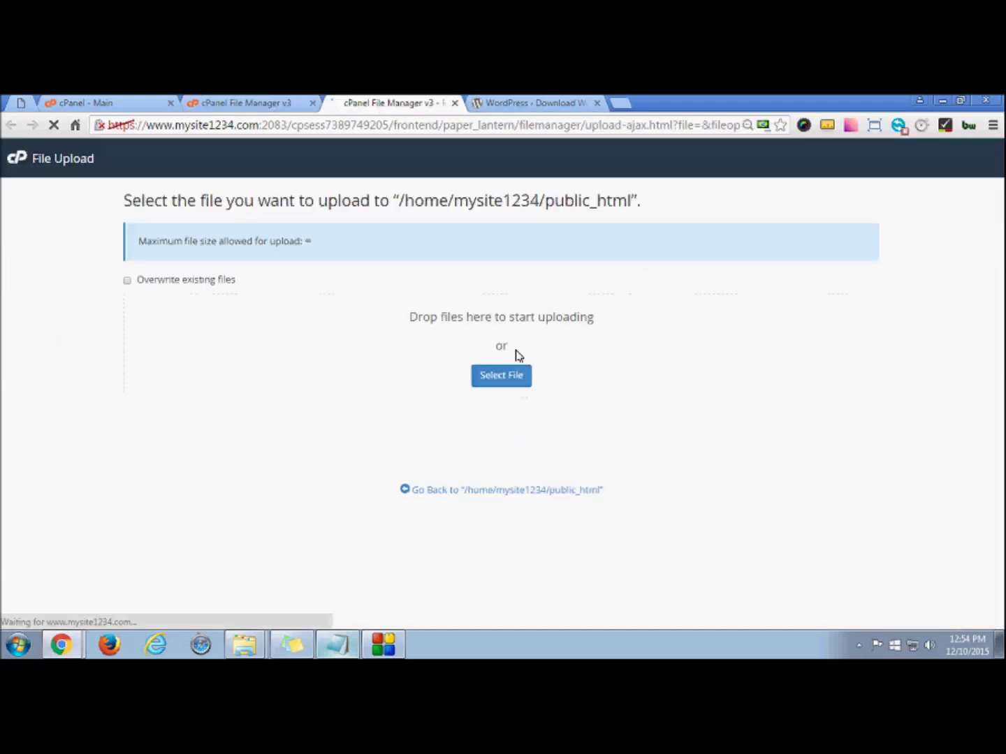
{"action": "left_click", "coordinate": [493, 378]}
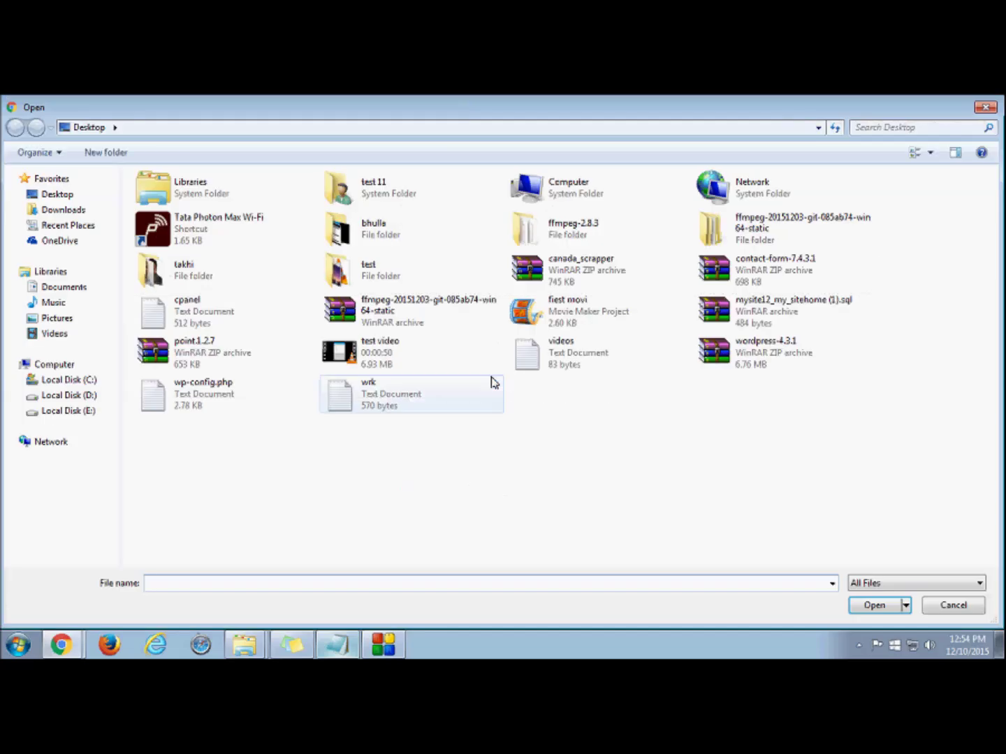
{"action": "left_click", "coordinate": [807, 354]}
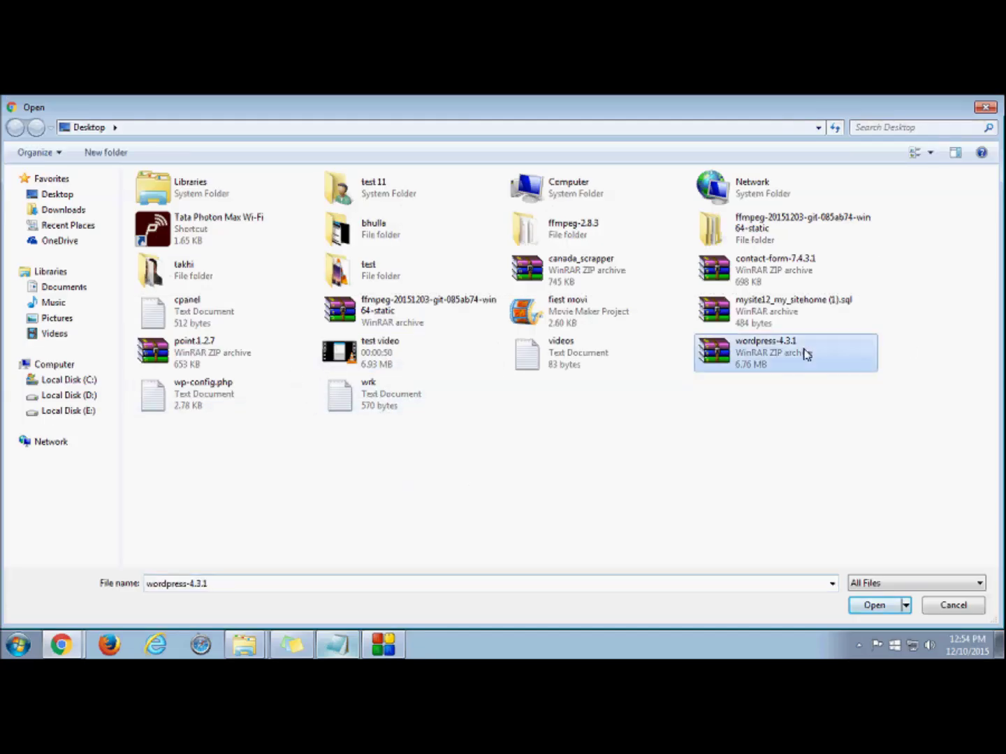
{"action": "double_click", "coordinate": [807, 354]}
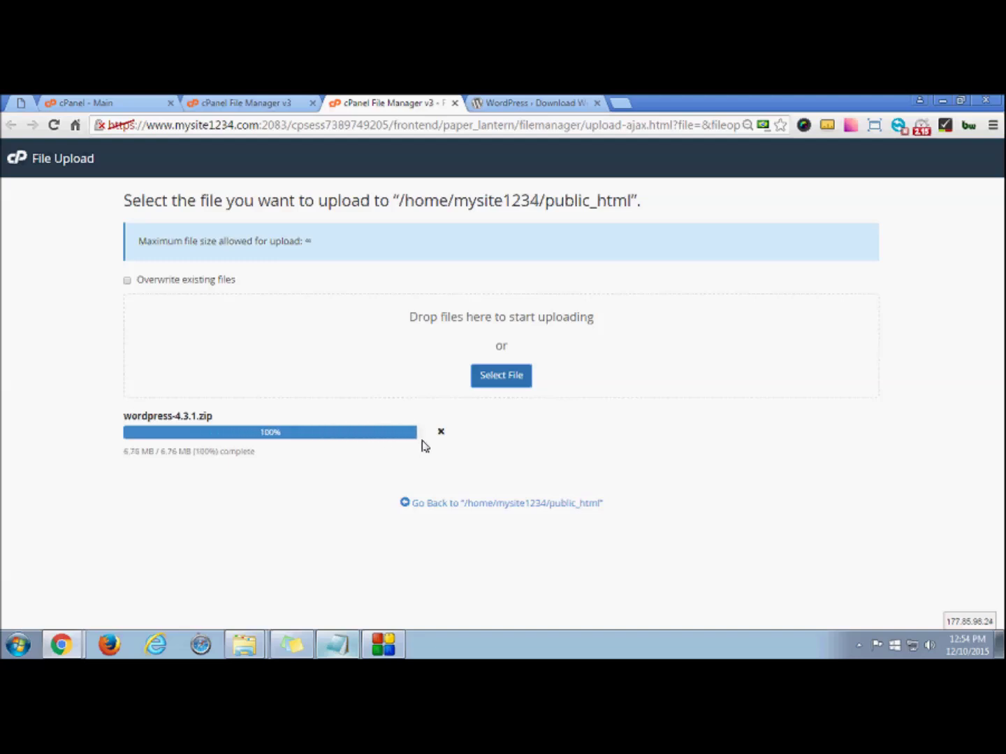
{"action": "left_click", "coordinate": [459, 507]}
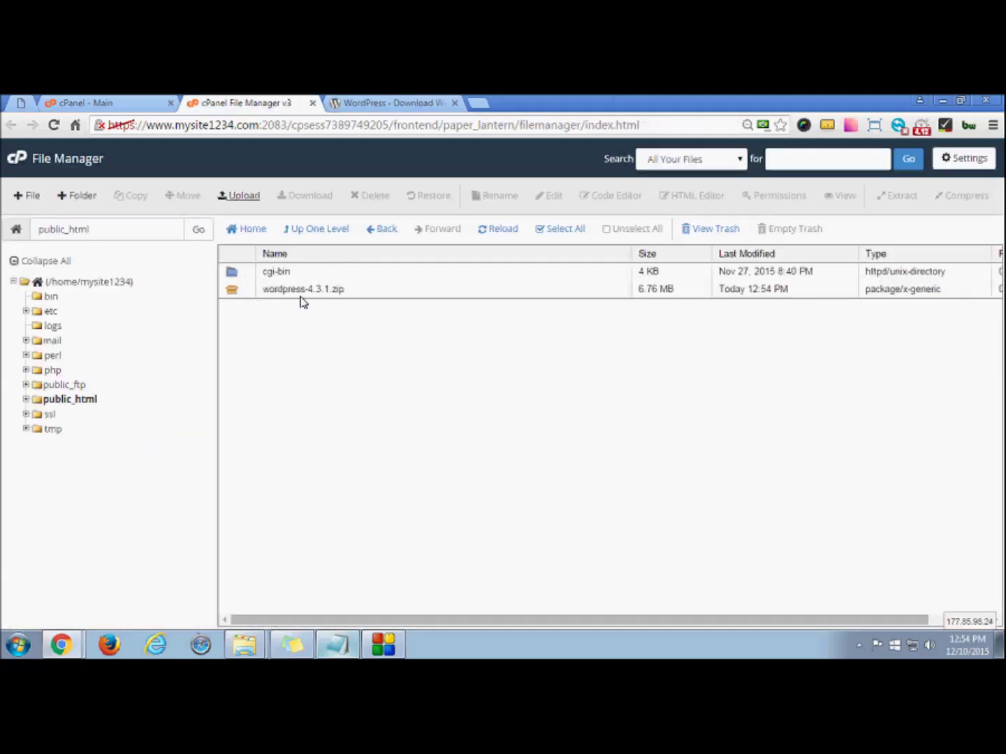
Extract wordpress-4.3.1.zip into public_html and open the resulting wordpress folder
{"action": "left_click", "coordinate": [234, 293]}
{"action": "right_click", "coordinate": [234, 294]}
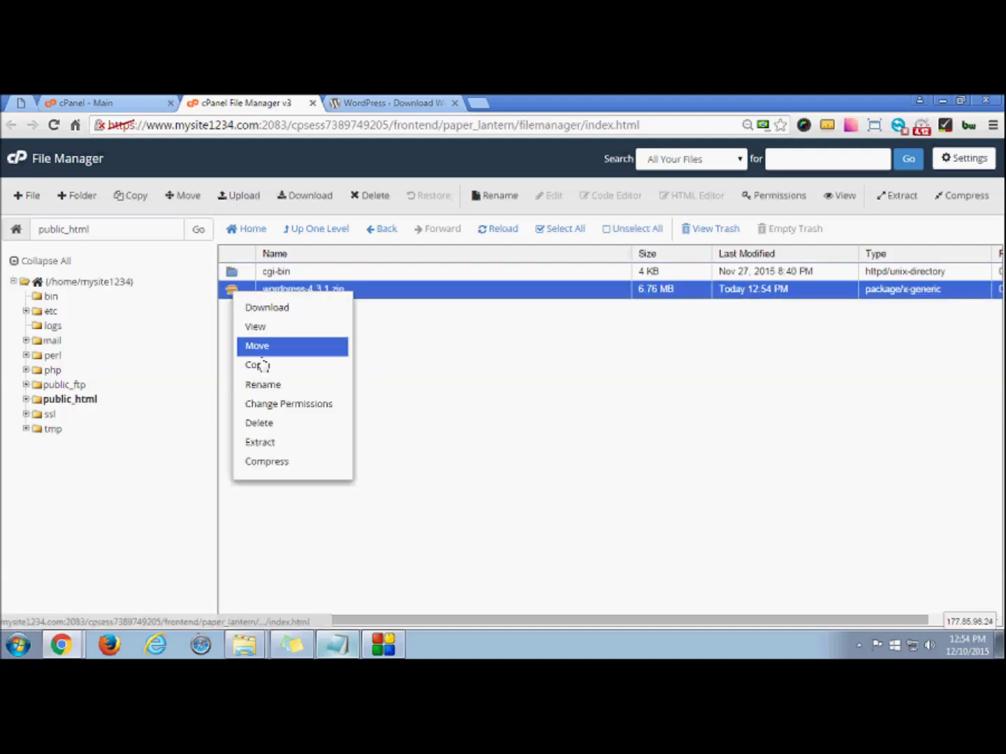
{"action": "left_click", "coordinate": [265, 443]}
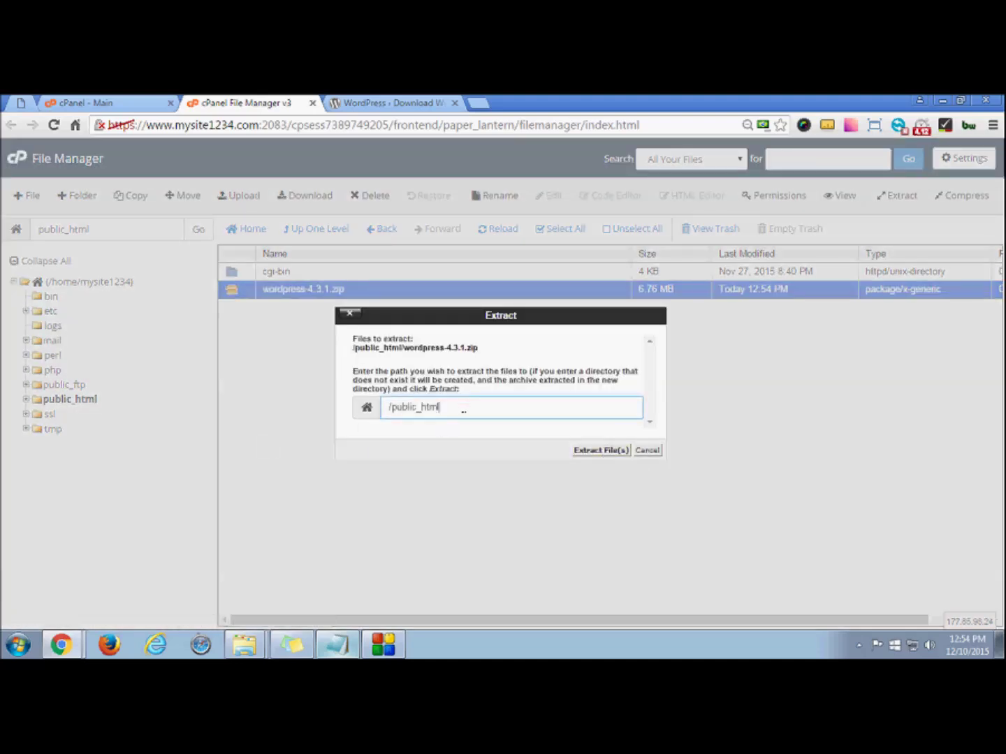
{"action": "left_click_drag", "start_coordinate": [463, 411], "coordinate": [408, 407]}
{"action": "left_click", "coordinate": [591, 454]}
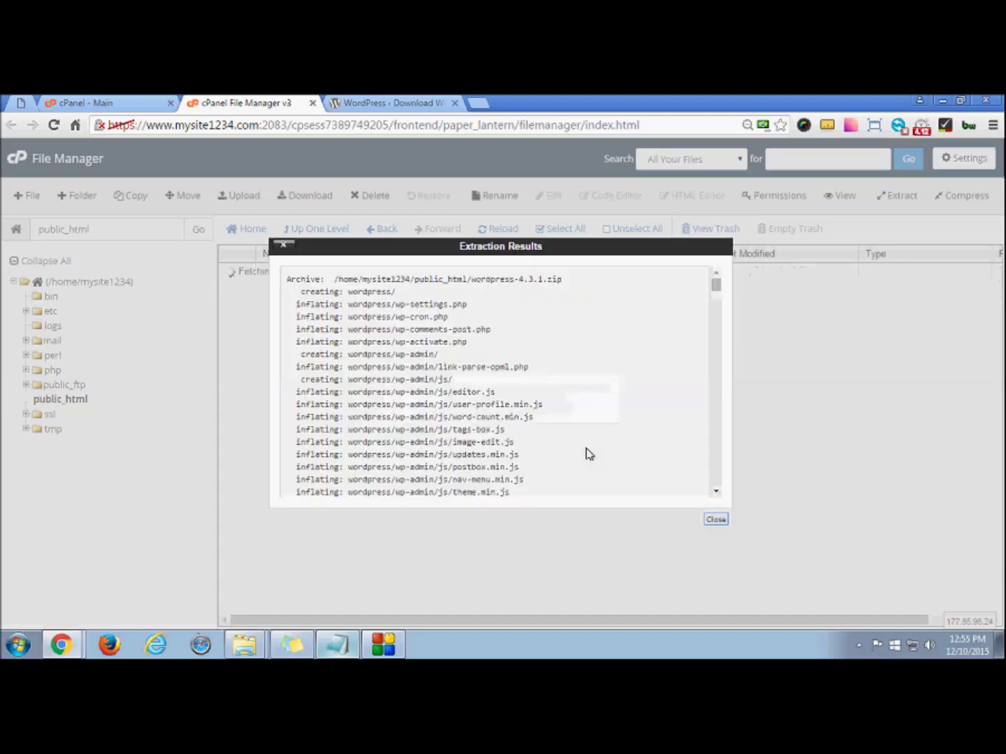
{"action": "left_click", "coordinate": [715, 520]}
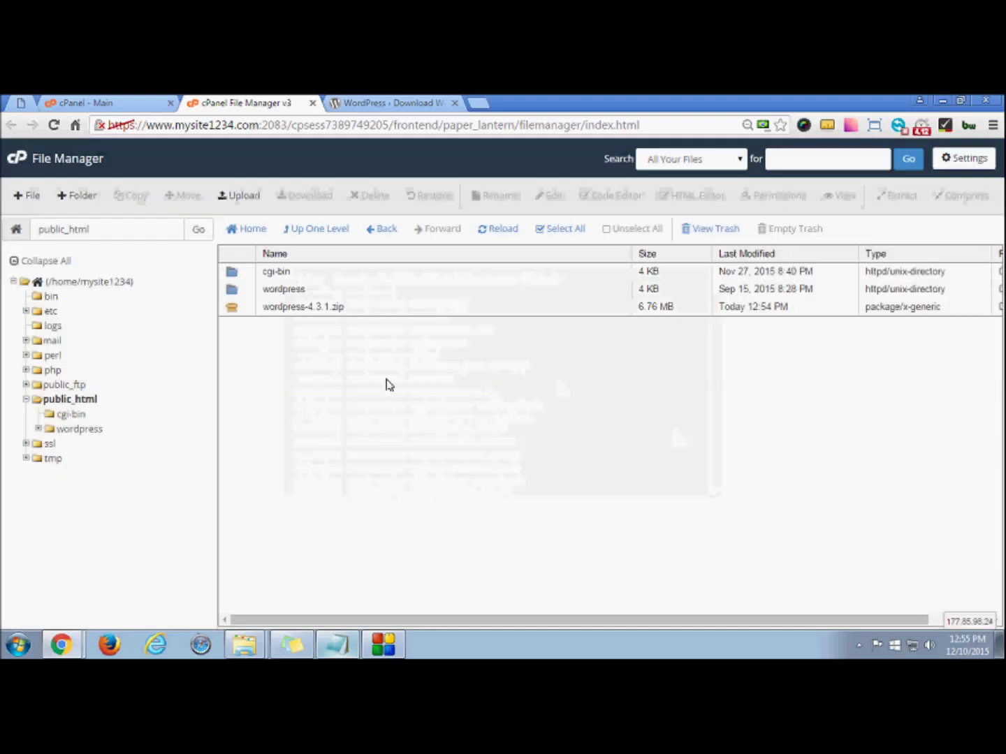
{"action": "double_click", "coordinate": [228, 290]}
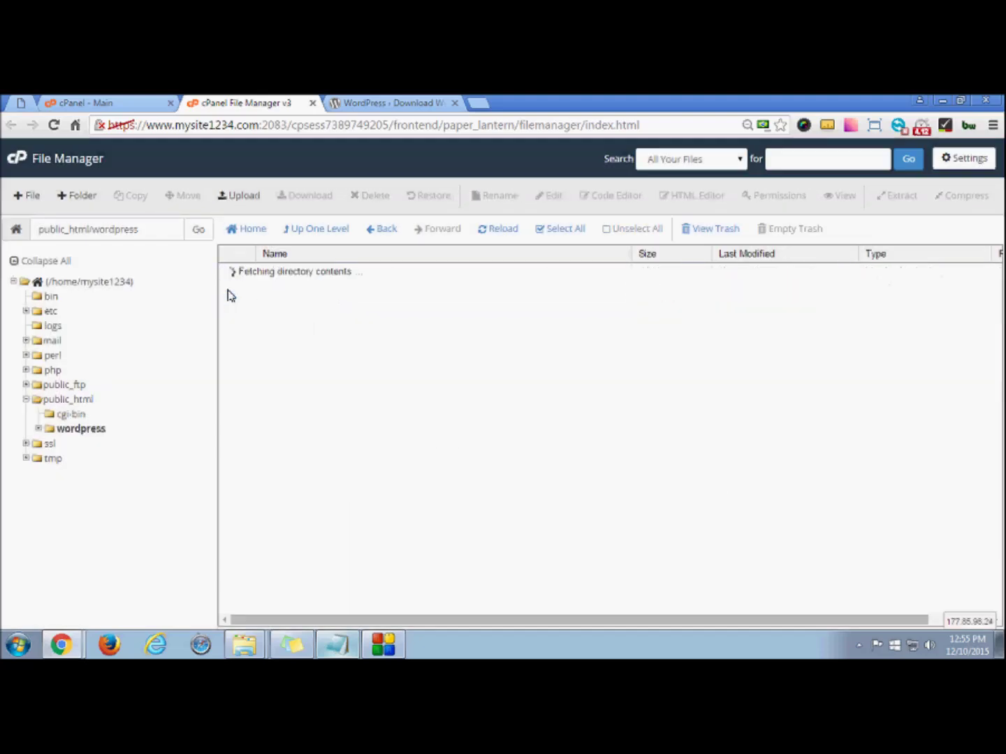
Select everything in the wordpress folder and move it up into public_html
{"action": "left_click", "coordinate": [394, 362]}
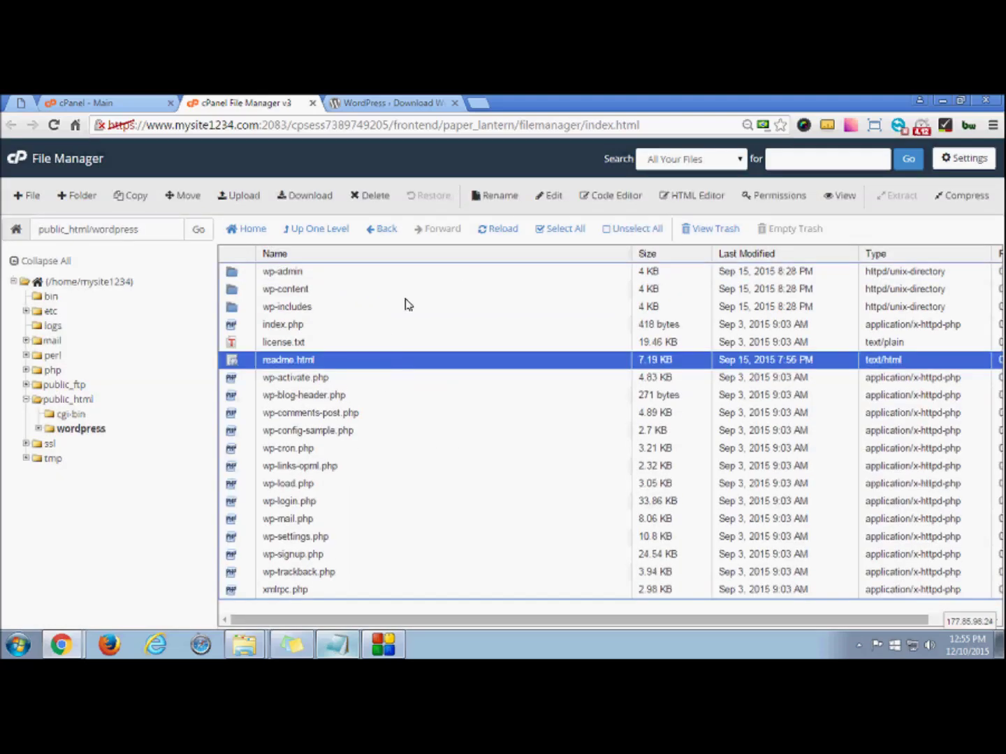
{"action": "left_click", "coordinate": [555, 229]}
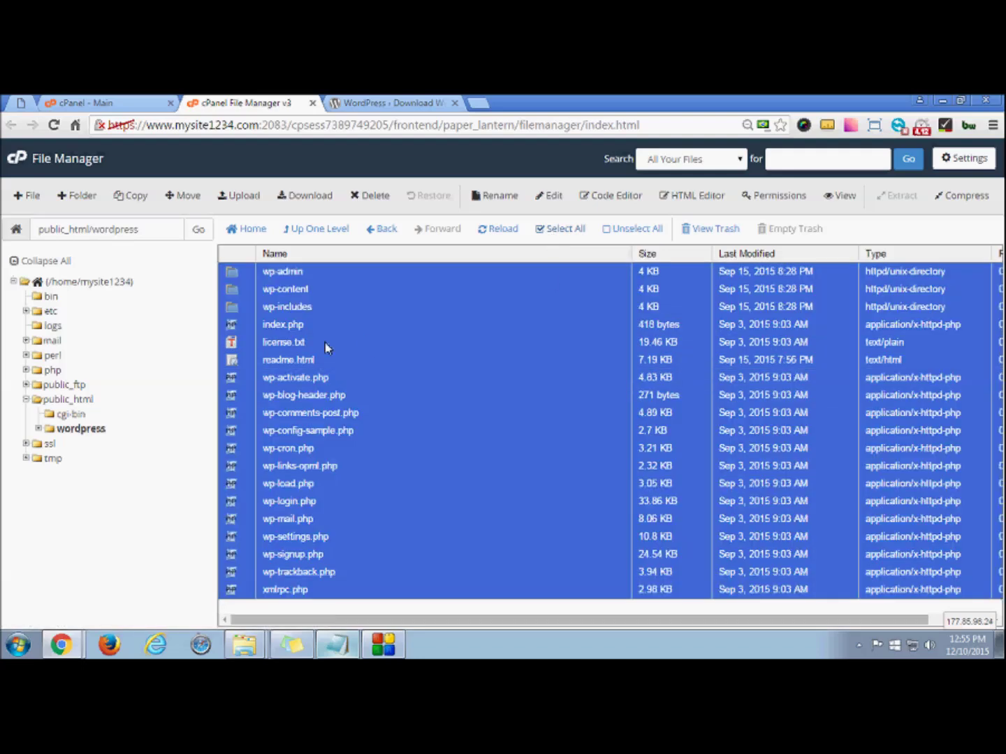
{"action": "right_click", "coordinate": [238, 353]}
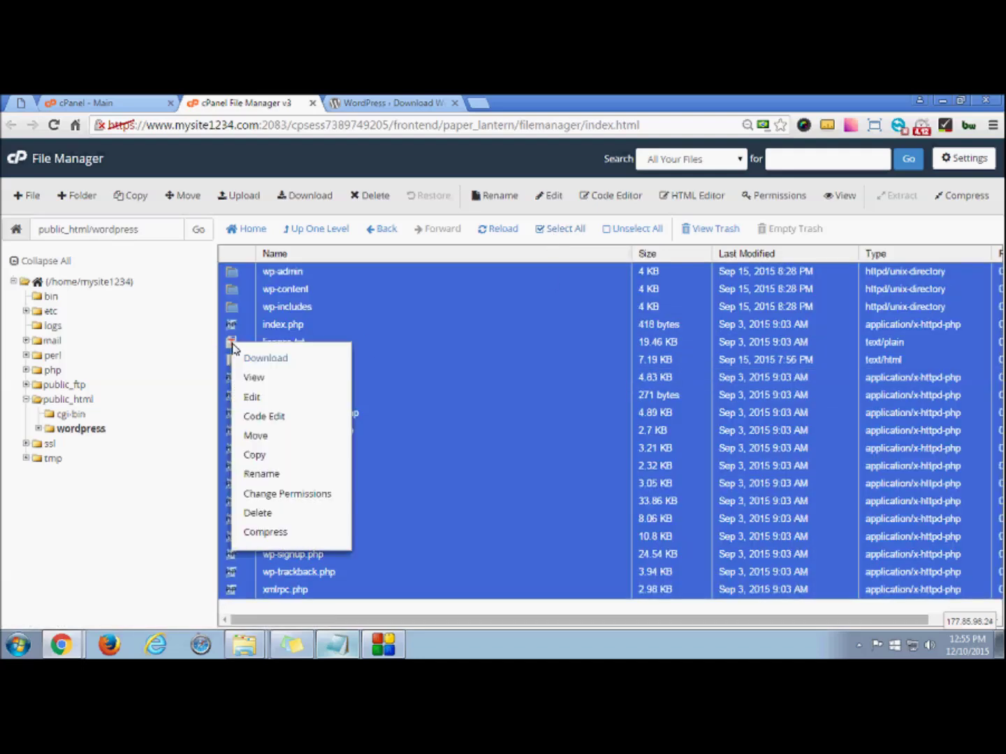
{"action": "left_click", "coordinate": [260, 436]}
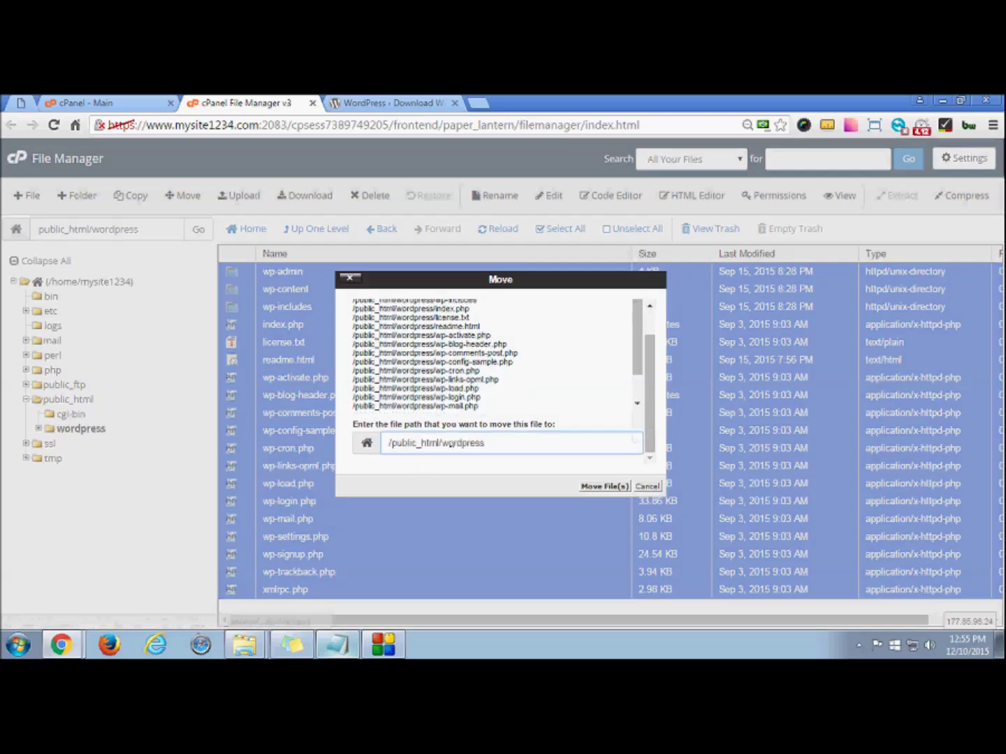
{"action": "left_click_drag", "start_coordinate": [484, 443], "coordinate": [438, 444]}
{"action": "key", "text": "BackSpace"}
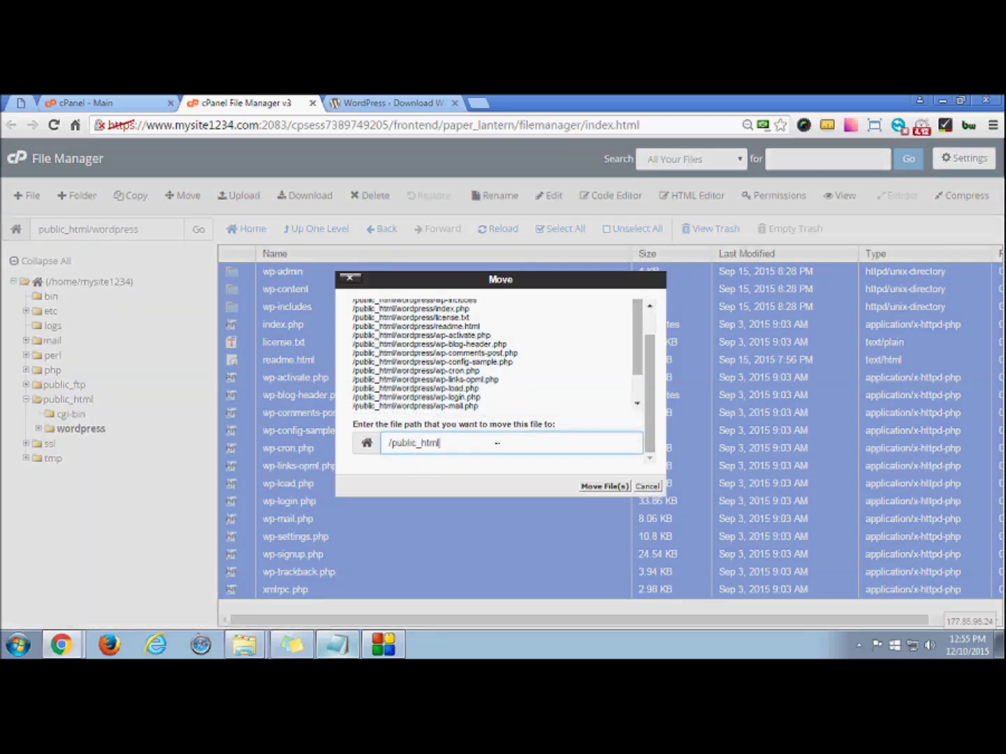
{"action": "left_click", "coordinate": [592, 488]}
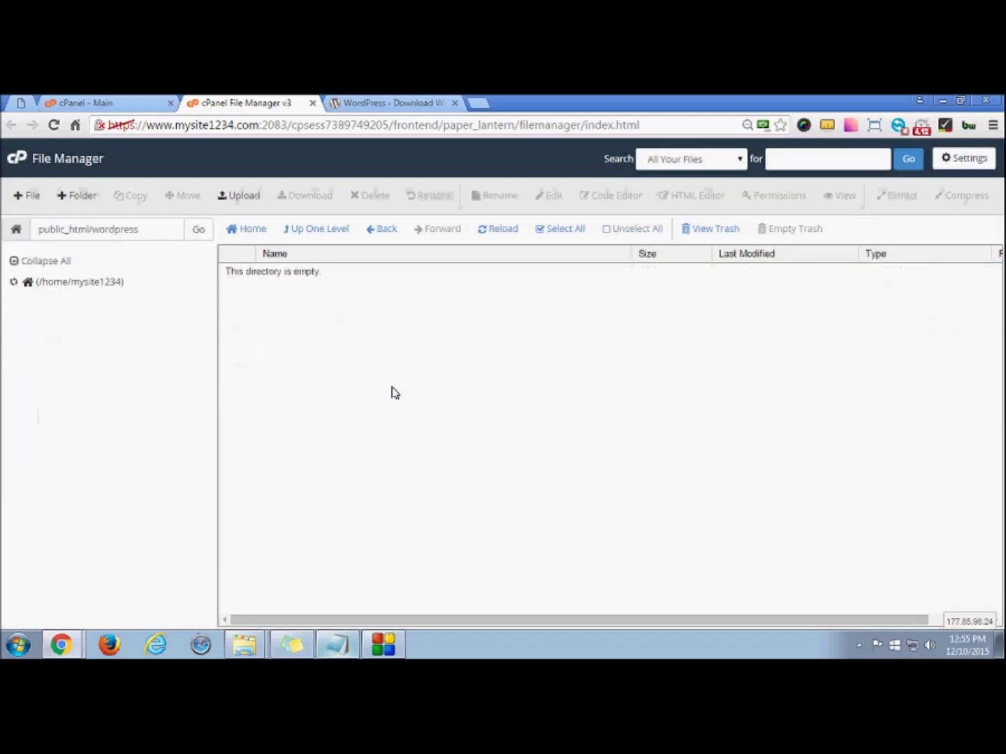
Go up to public_html and delete the empty wordpress folder
{"action": "left_click", "coordinate": [301, 230]}
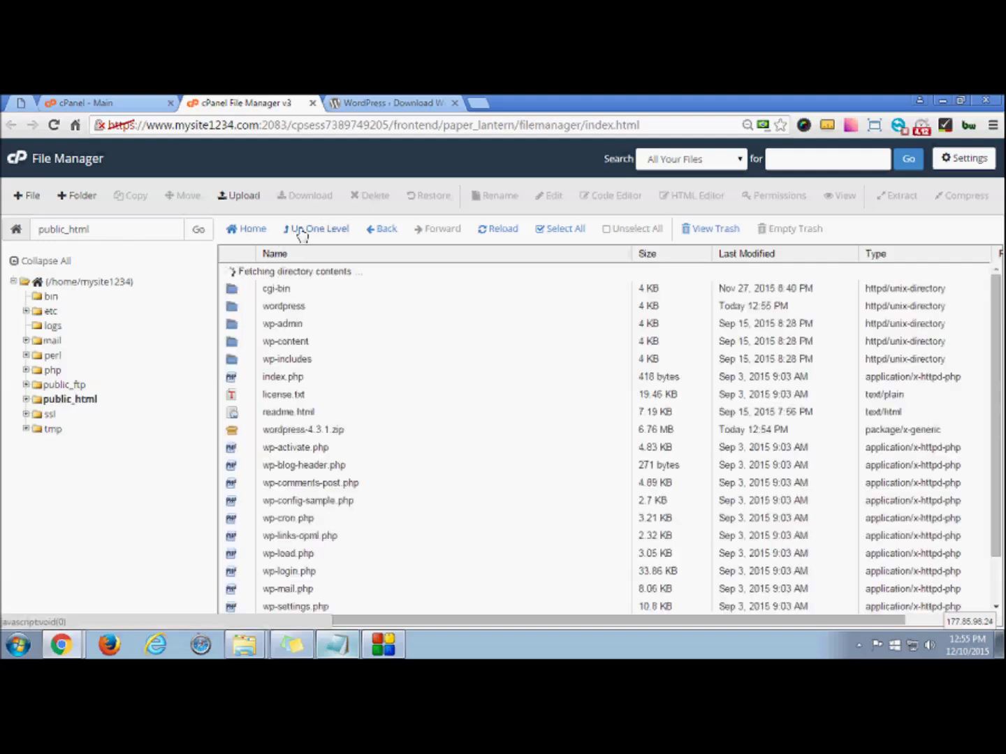
{"action": "left_click", "coordinate": [233, 295]}
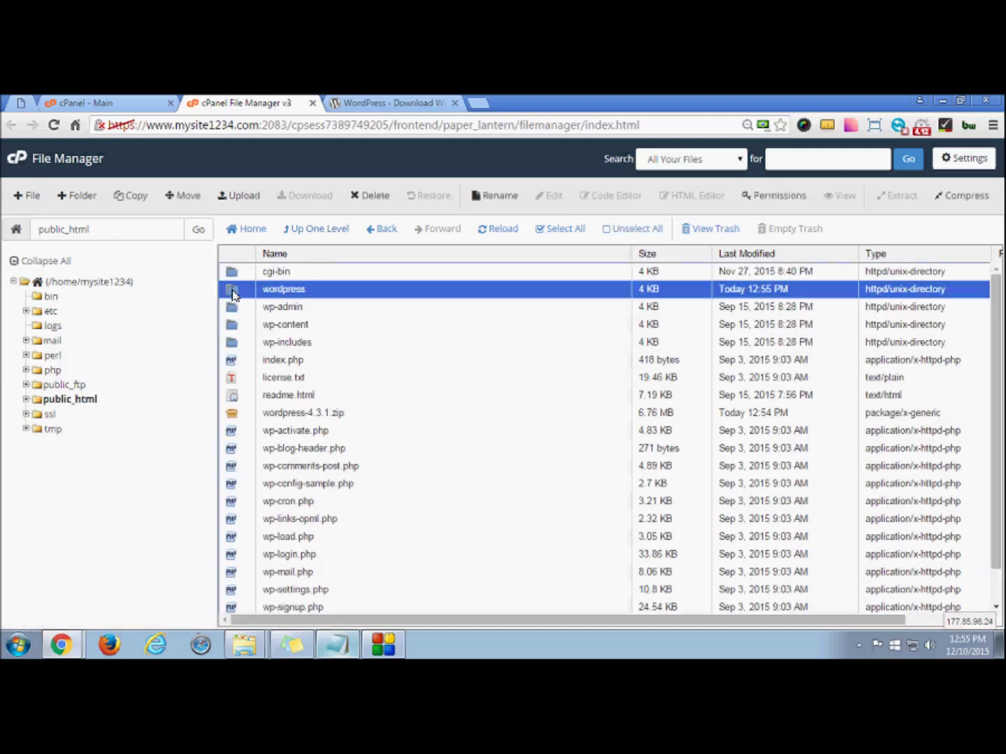
{"action": "right_click", "coordinate": [232, 295]}
{"action": "left_click", "coordinate": [257, 383]}
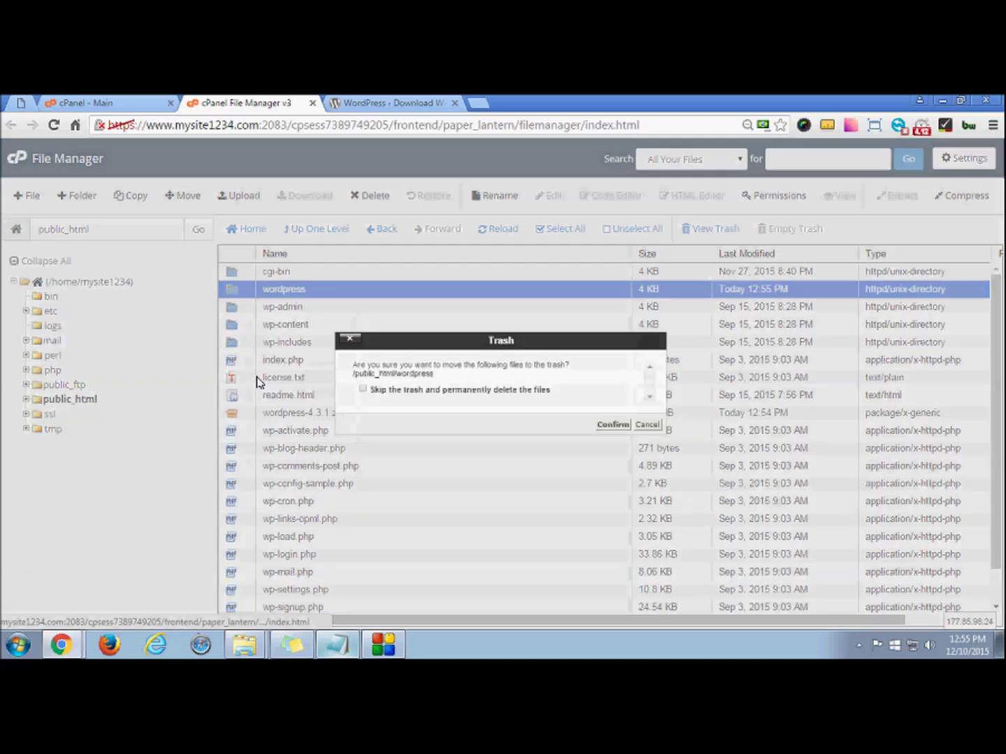
{"action": "left_click", "coordinate": [612, 425]}
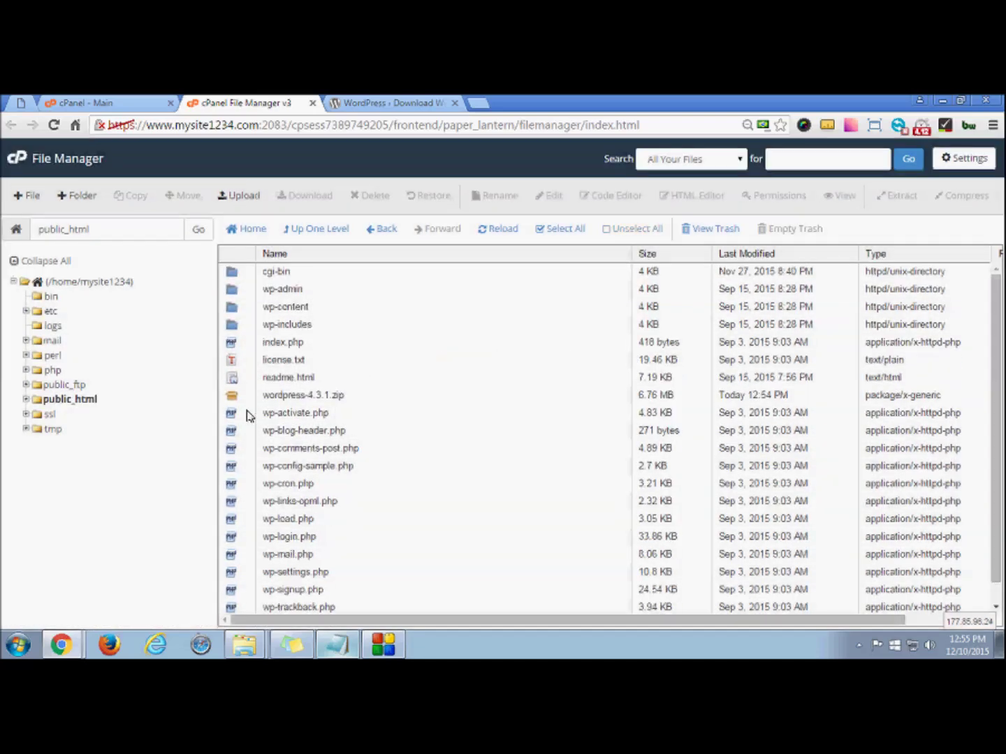
Delete wordpress-4.3.1.zip and return to the cPanel main dashboard
{"action": "left_click", "coordinate": [232, 399]}
{"action": "right_click", "coordinate": [233, 399]}
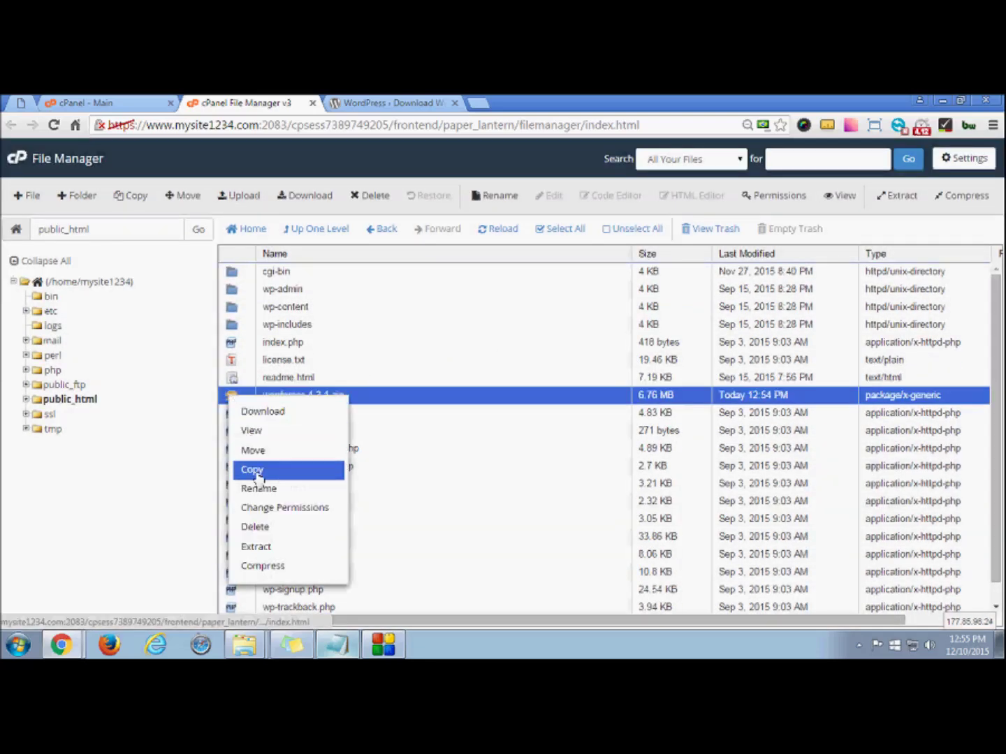
{"action": "left_click", "coordinate": [263, 528]}
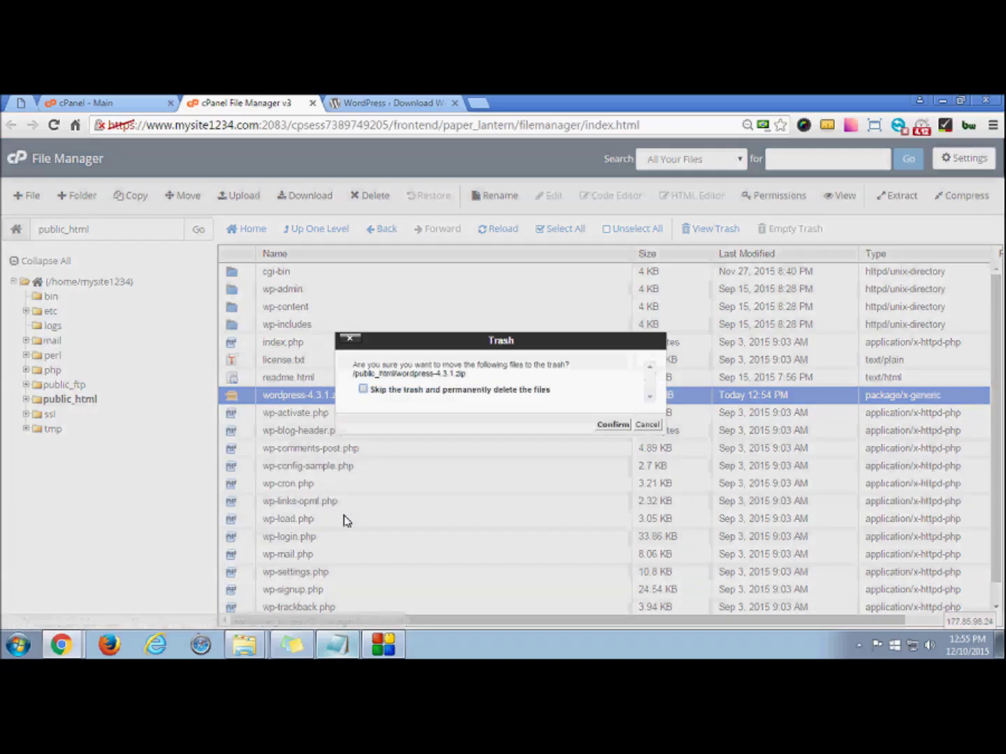
{"action": "left_click", "coordinate": [604, 425]}
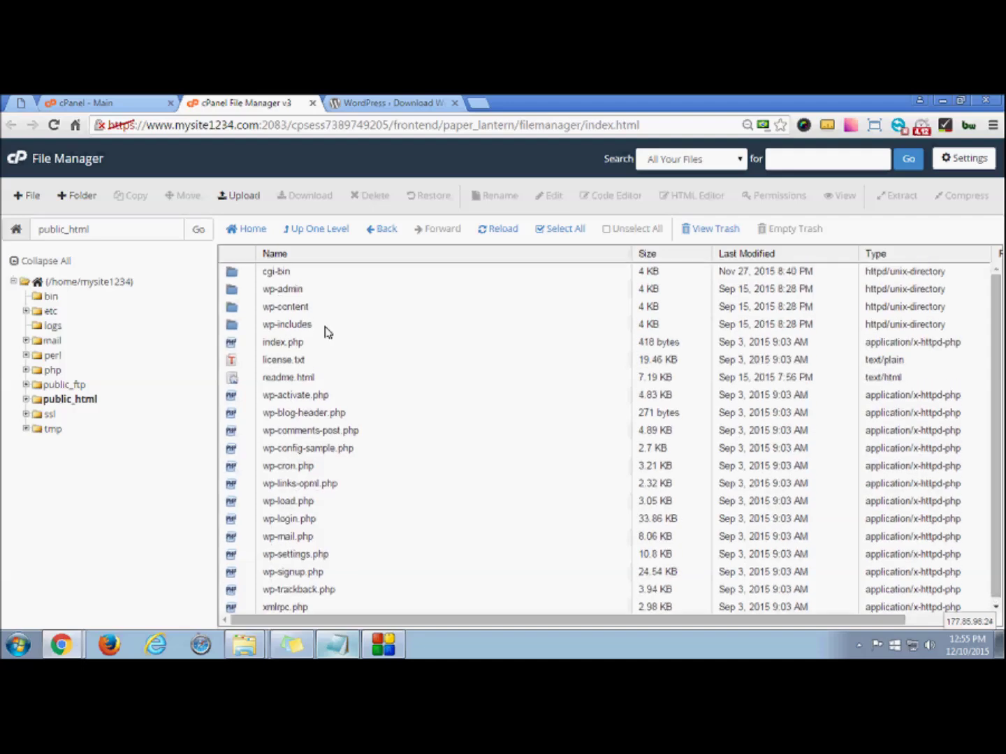
{"action": "left_click", "coordinate": [118, 103]}
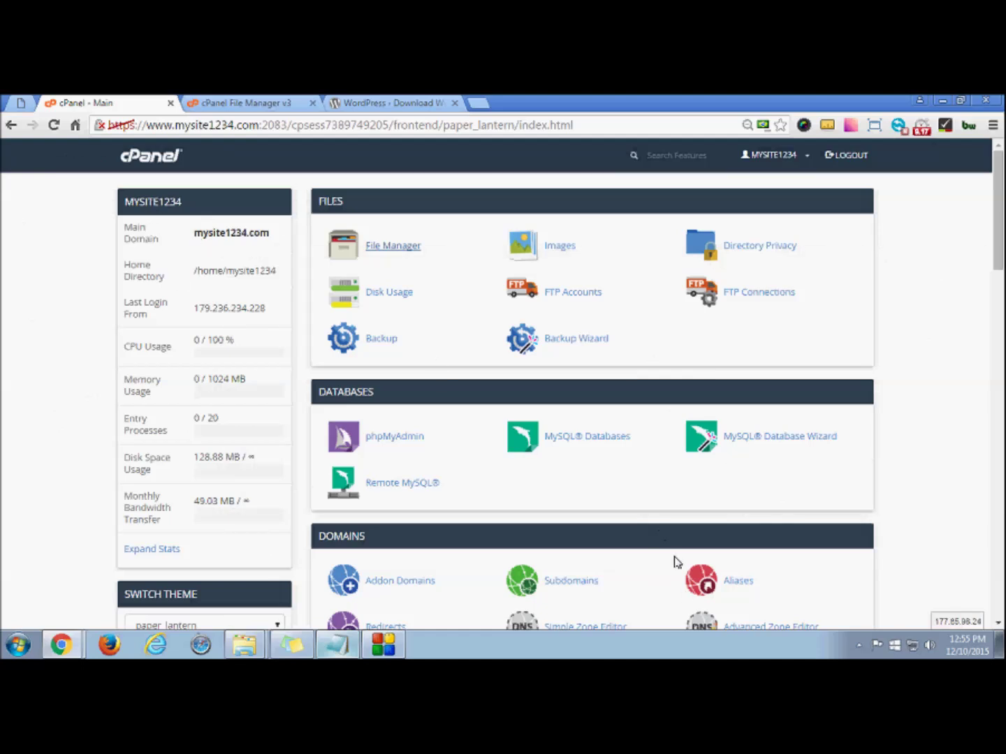
Create the database my_sitehome (mysite12_my_sitehome) under MySQL Databases and go back
{"action": "left_click", "coordinate": [588, 445]}
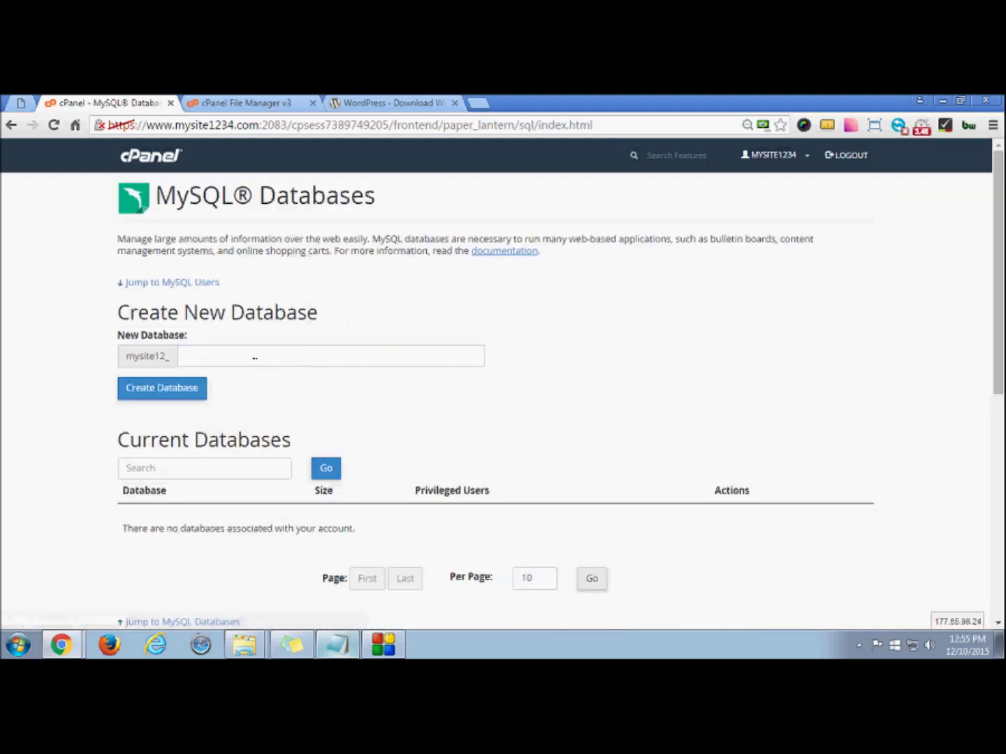
{"action": "left_click", "coordinate": [254, 357]}
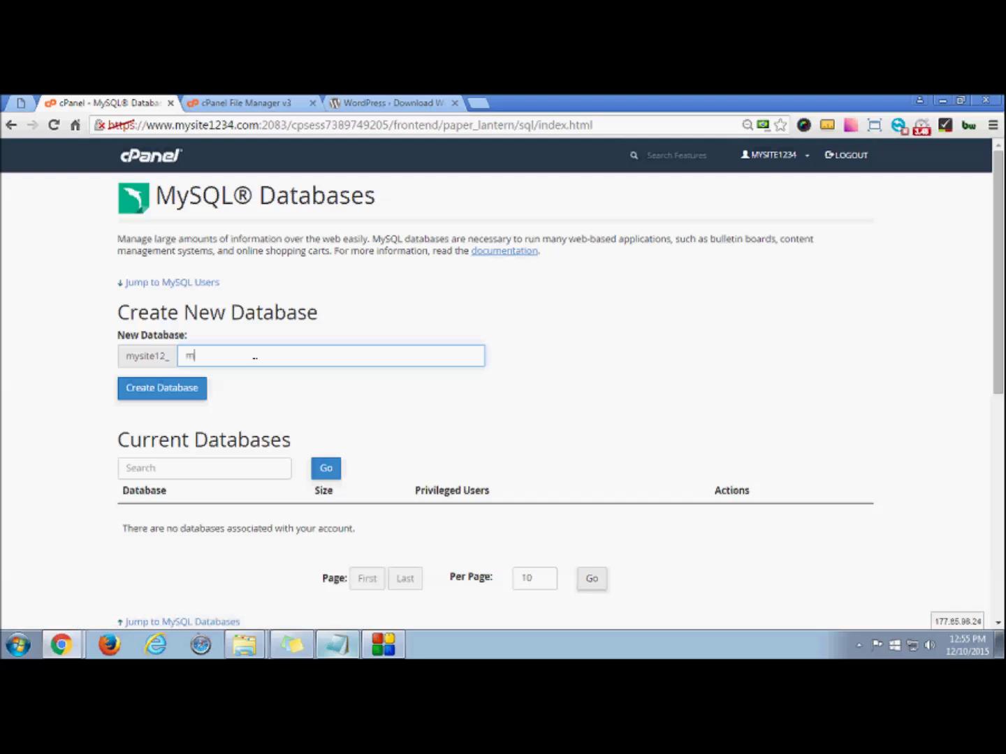
{"action": "key", "text": "Down"}
{"action": "key", "text": "Return"}
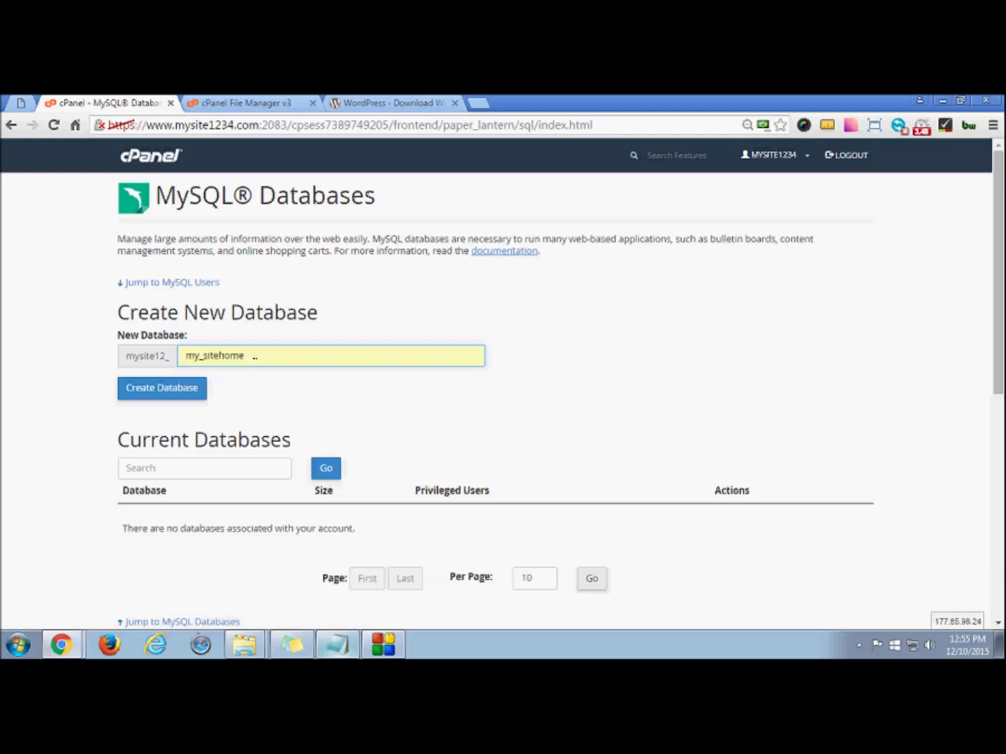
{"action": "left_click", "coordinate": [162, 391]}
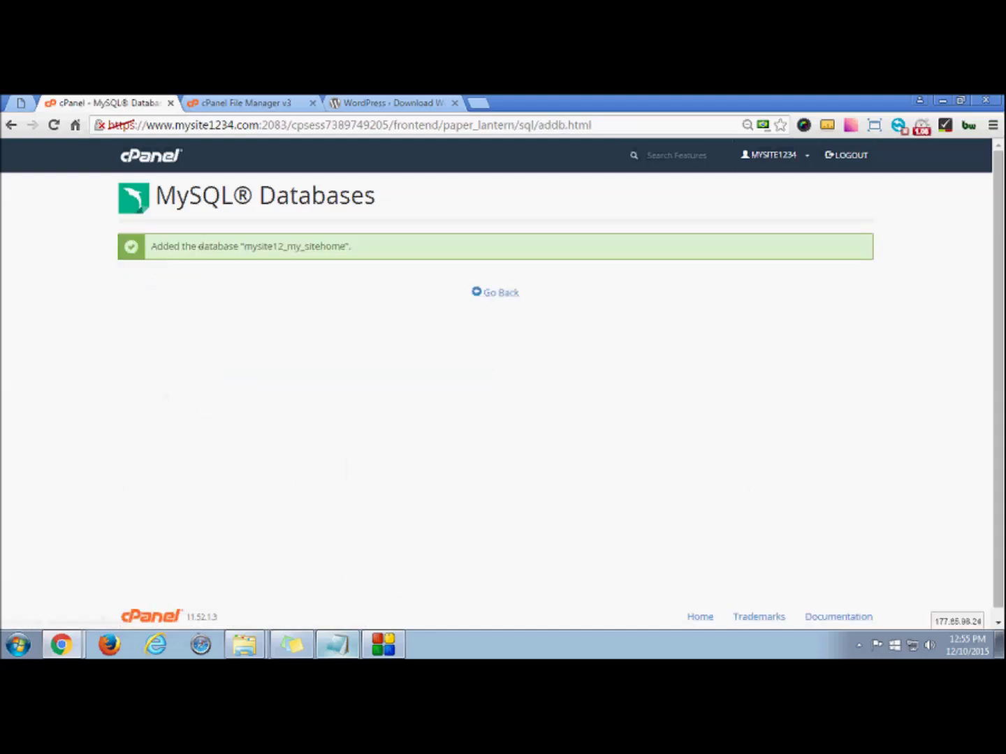
{"action": "left_click_drag", "start_coordinate": [157, 253], "coordinate": [353, 267]}
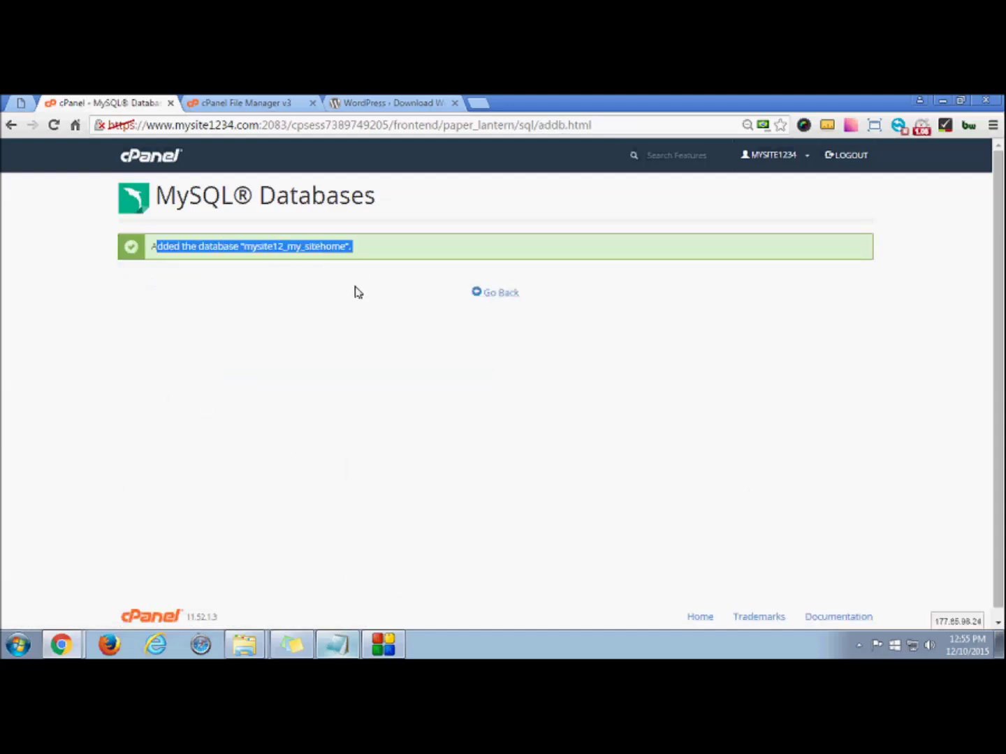
{"action": "left_click", "coordinate": [497, 319]}
{"action": "left_click", "coordinate": [489, 299]}
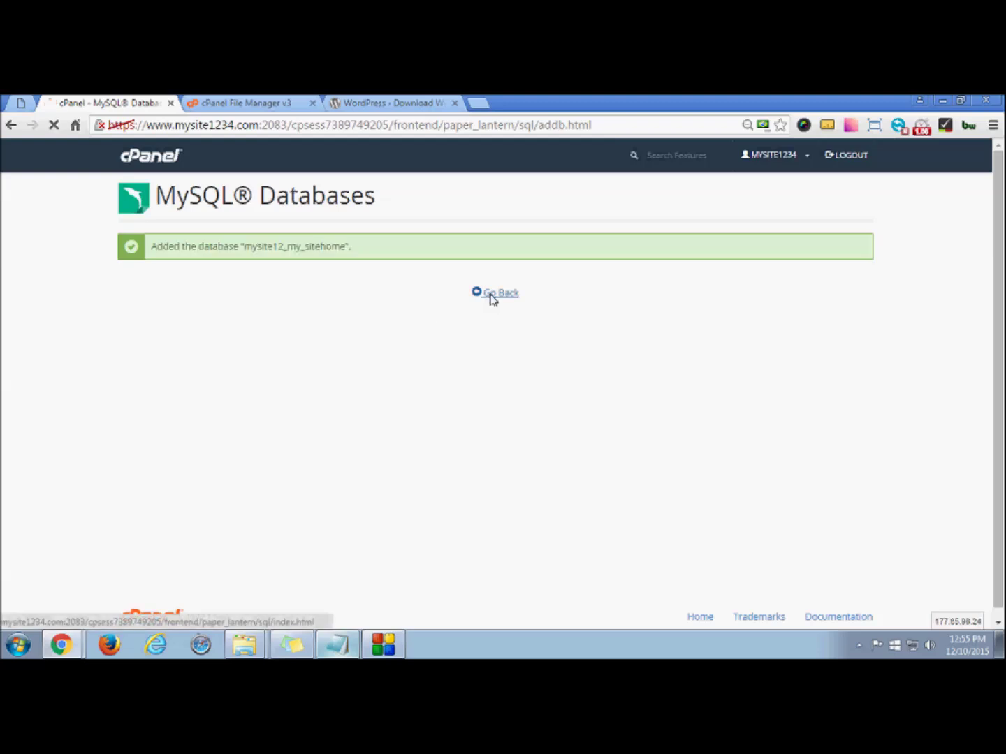
{"action": "scroll", "coordinate": [102, 497], "scroll_direction": "down", "scroll_amount": 4}
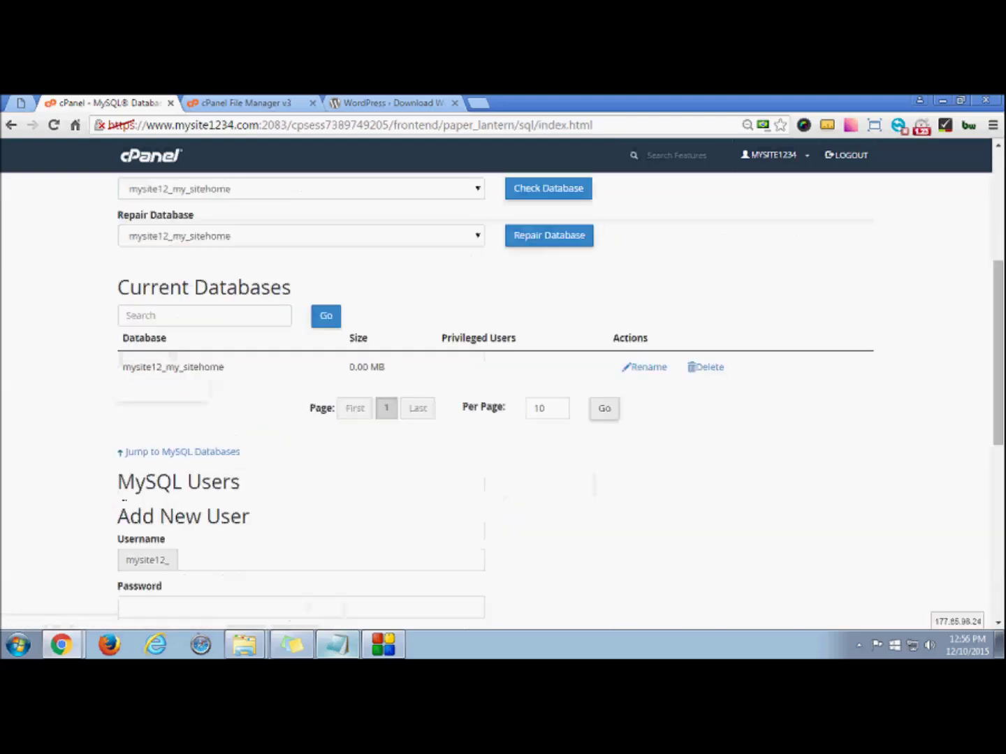
{"action": "scroll", "coordinate": [106, 499], "scroll_direction": "down", "scroll_amount": 3}
Enter my_home as the new MySQL username and fill in both password fields
{"action": "left_click", "coordinate": [245, 340]}
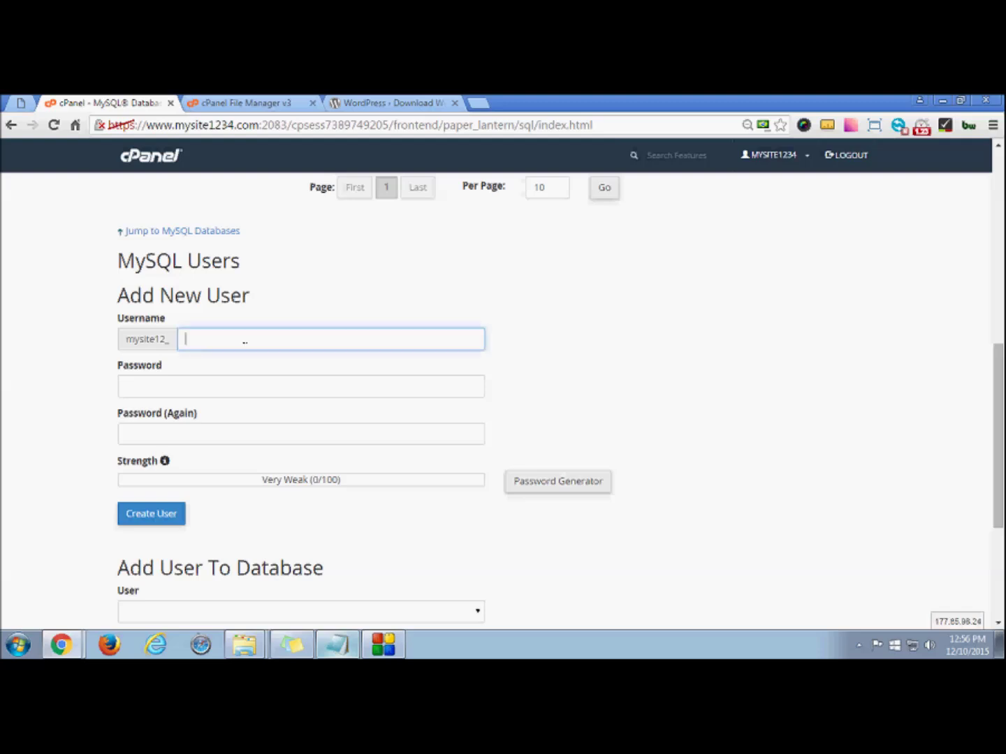
{"action": "type", "text": "m"}
{"action": "key", "text": "Down"}
{"action": "key", "text": "Down"}
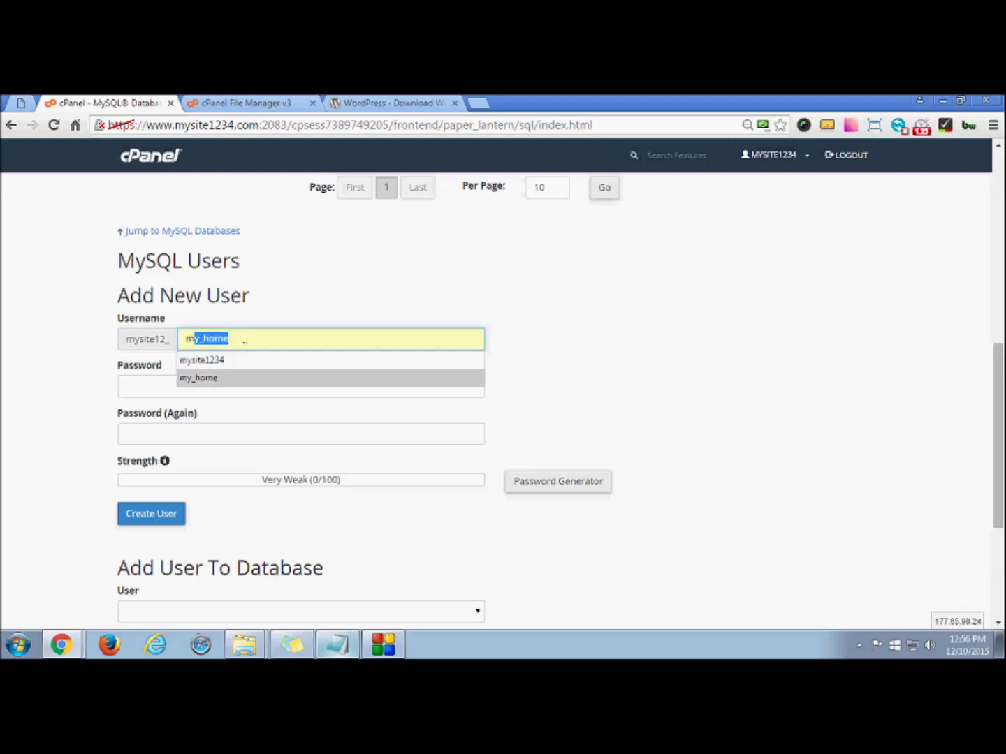
{"action": "key", "text": "Return"}
{"action": "left_click", "coordinate": [244, 389]}
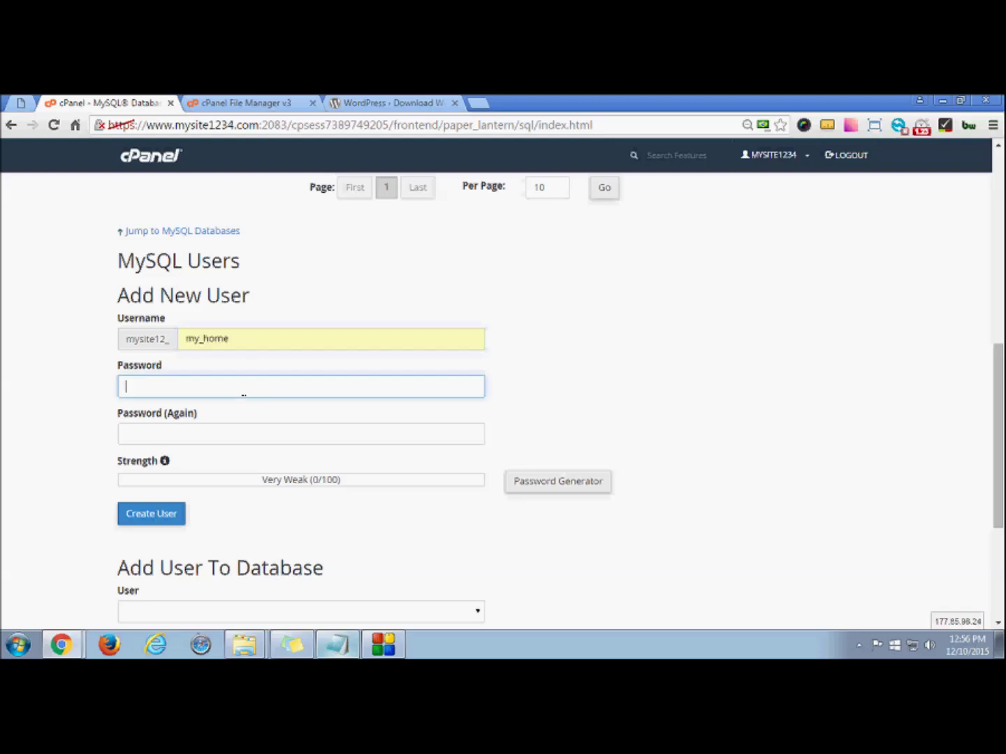
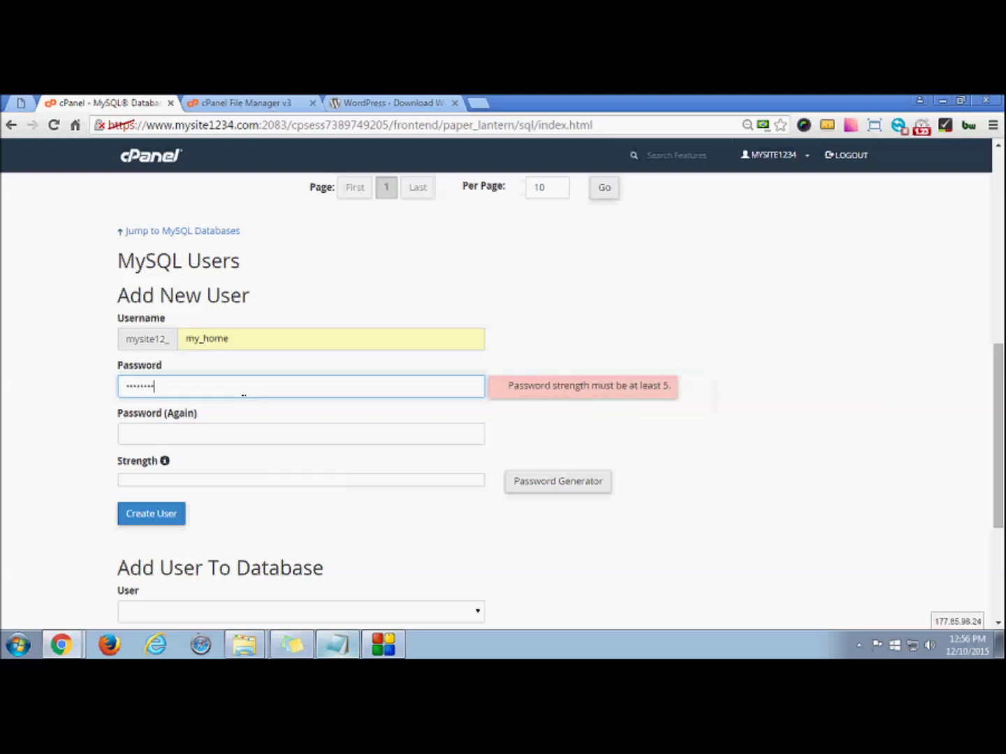
{"action": "key", "text": "Tab"}
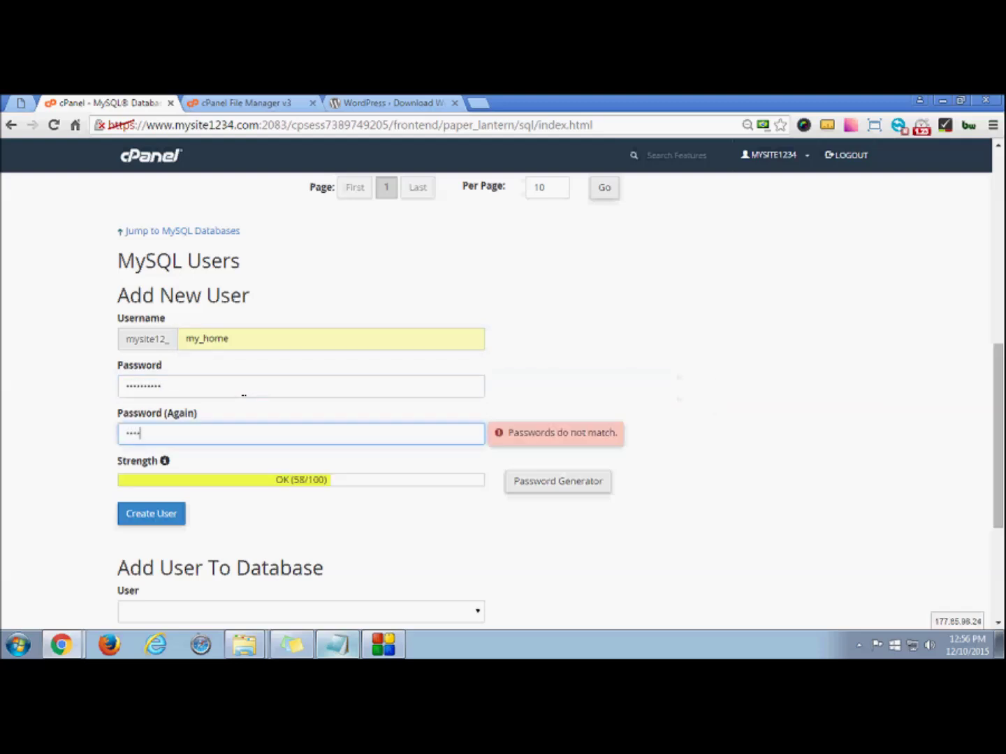
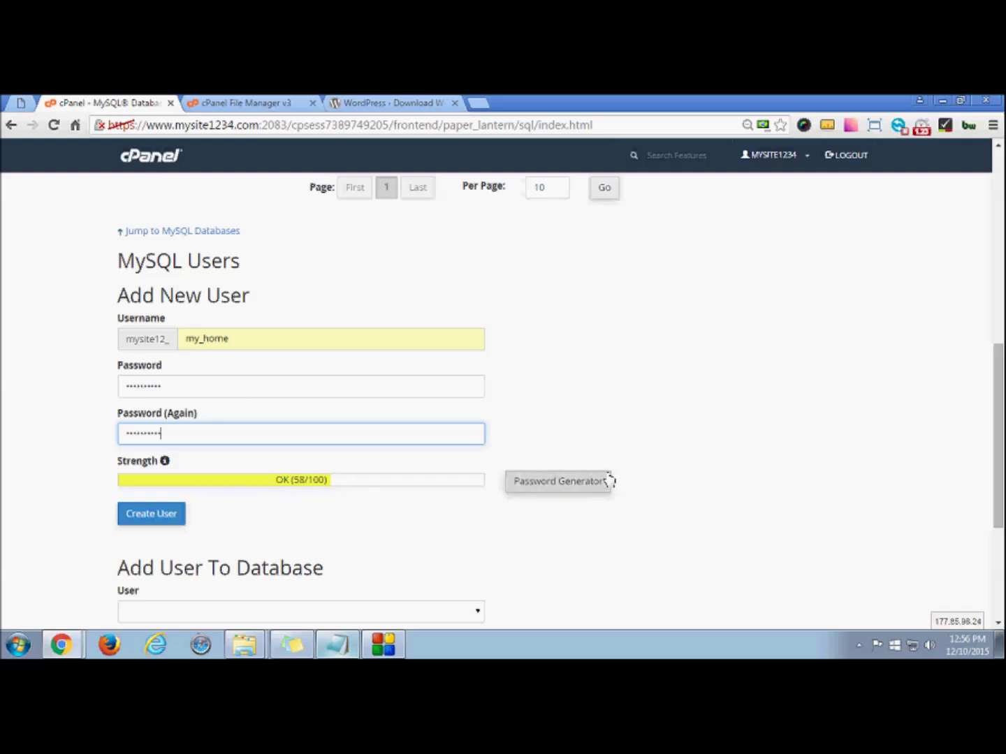
Try the Password Generator's case options, close it unused, and create the user
{"action": "left_click", "coordinate": [559, 493]}
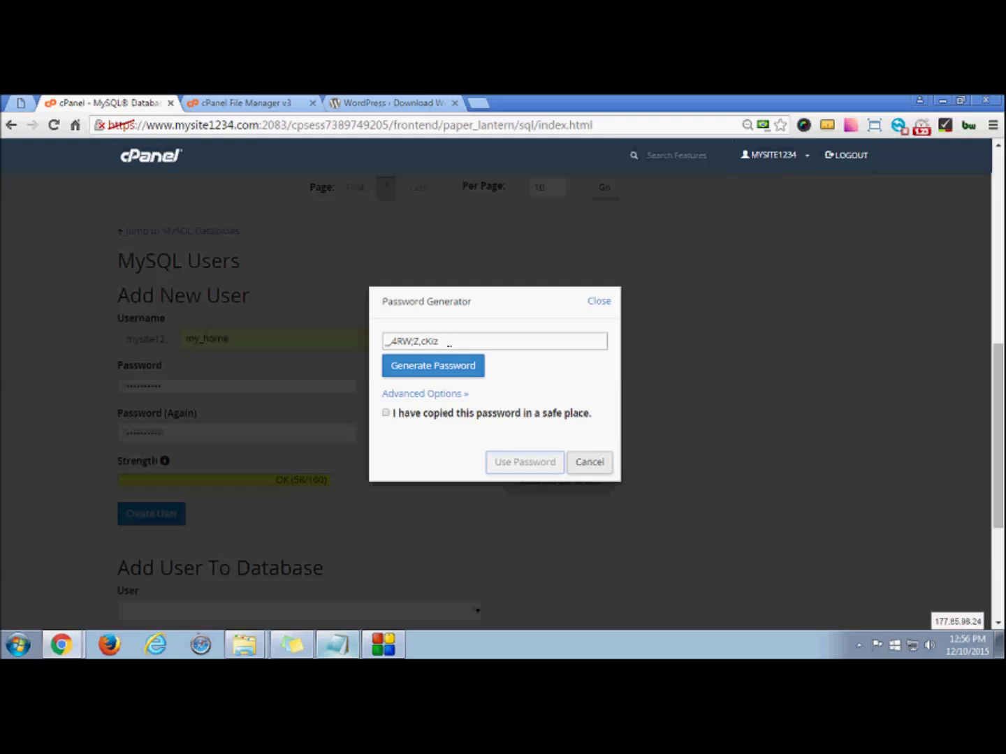
{"action": "left_click", "coordinate": [443, 394]}
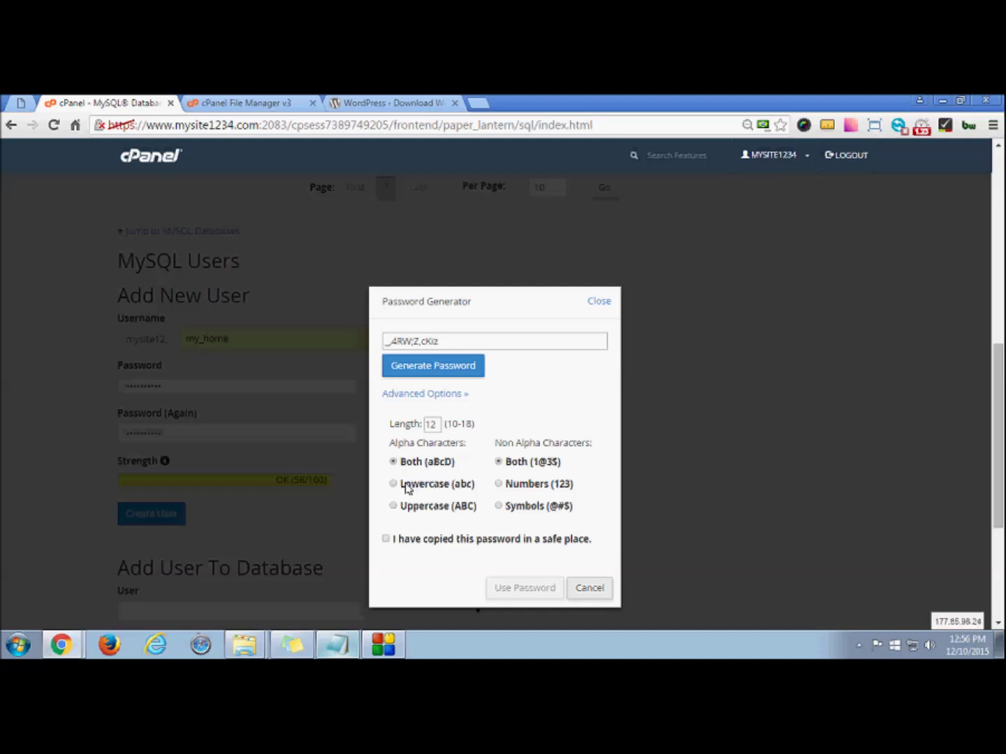
{"action": "left_click", "coordinate": [394, 484]}
{"action": "left_click", "coordinate": [395, 507]}
{"action": "left_click", "coordinate": [394, 463]}
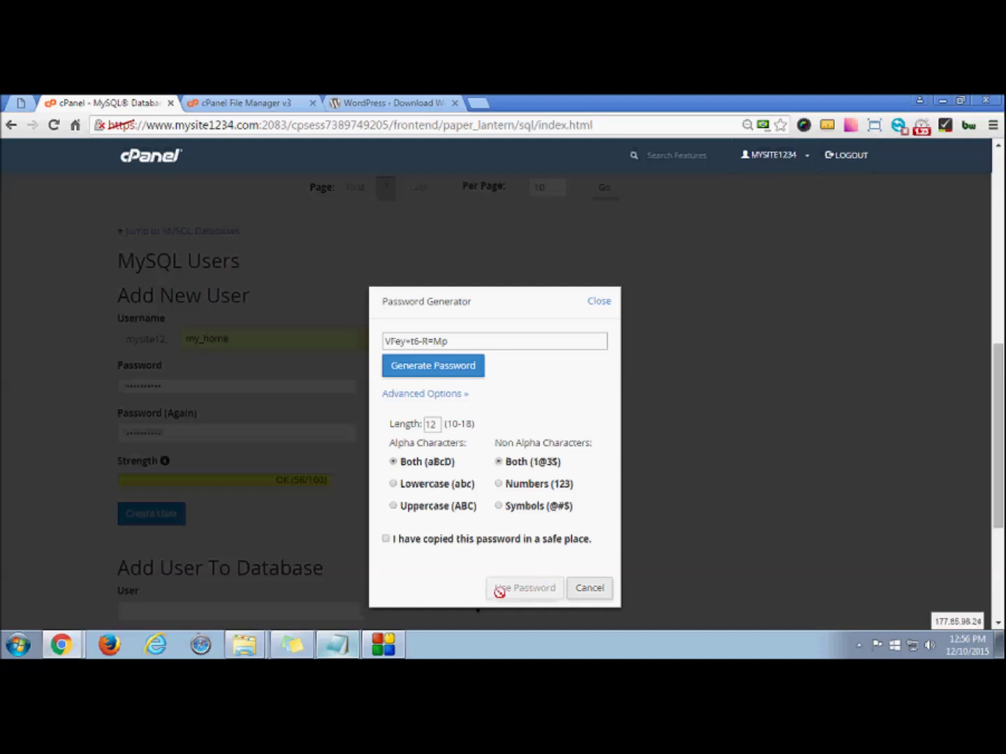
{"action": "left_click", "coordinate": [589, 588]}
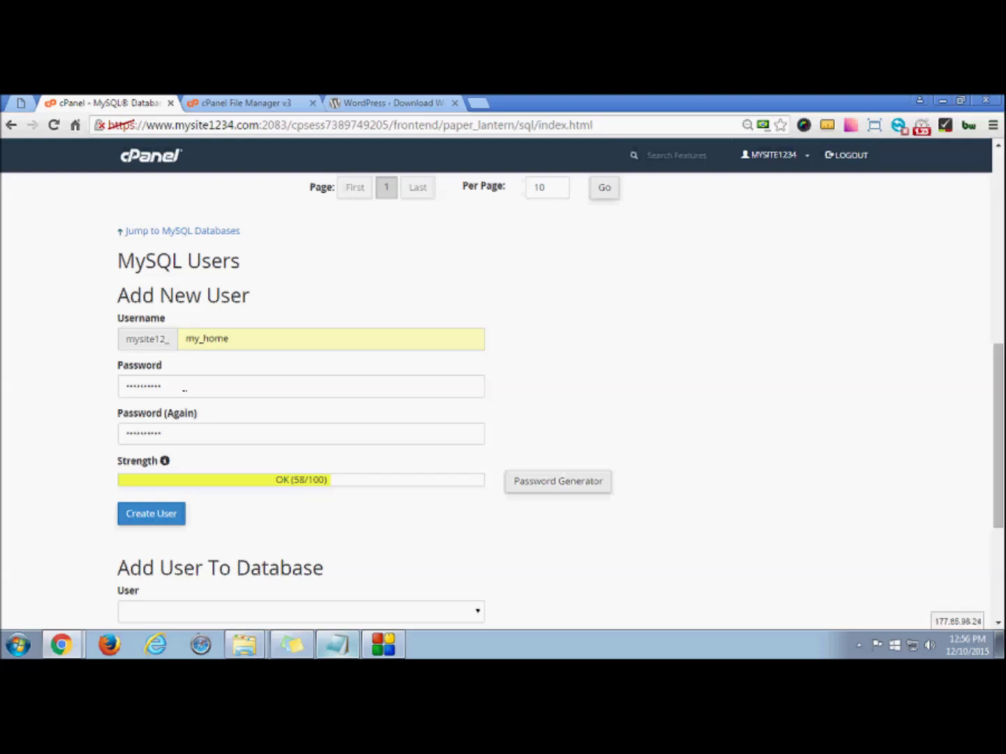
{"action": "left_click", "coordinate": [157, 517]}
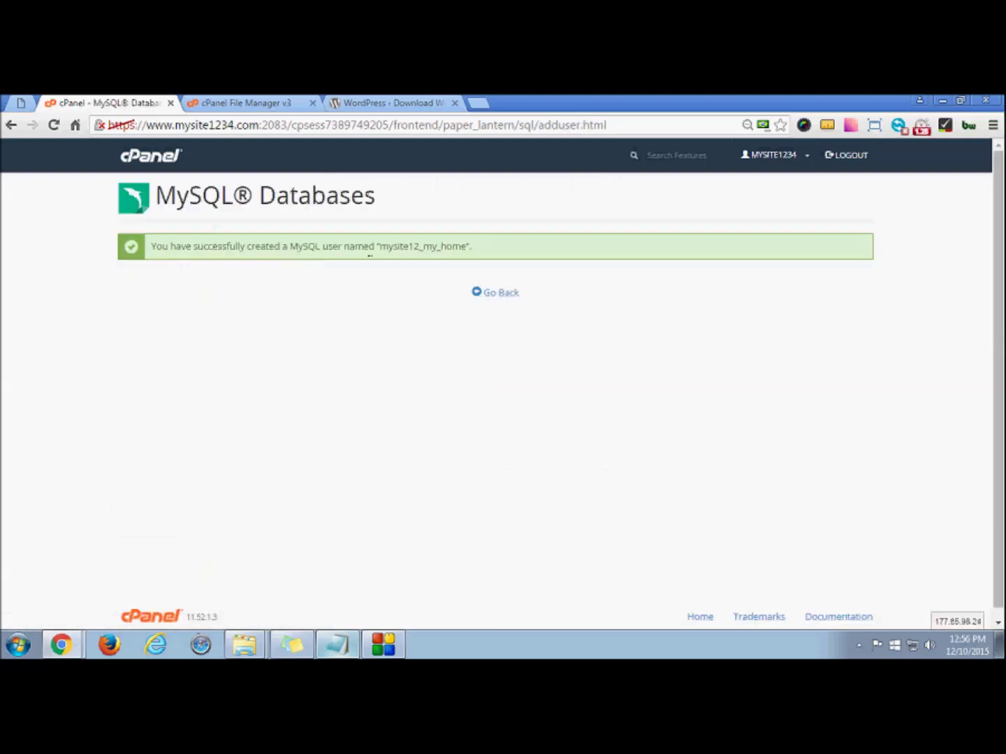
Check the saved credentials in Sticky Notes, then add mysite12_my_home to mysite12_my_sitehome
{"action": "left_click_drag", "start_coordinate": [379, 250], "coordinate": [473, 250]}
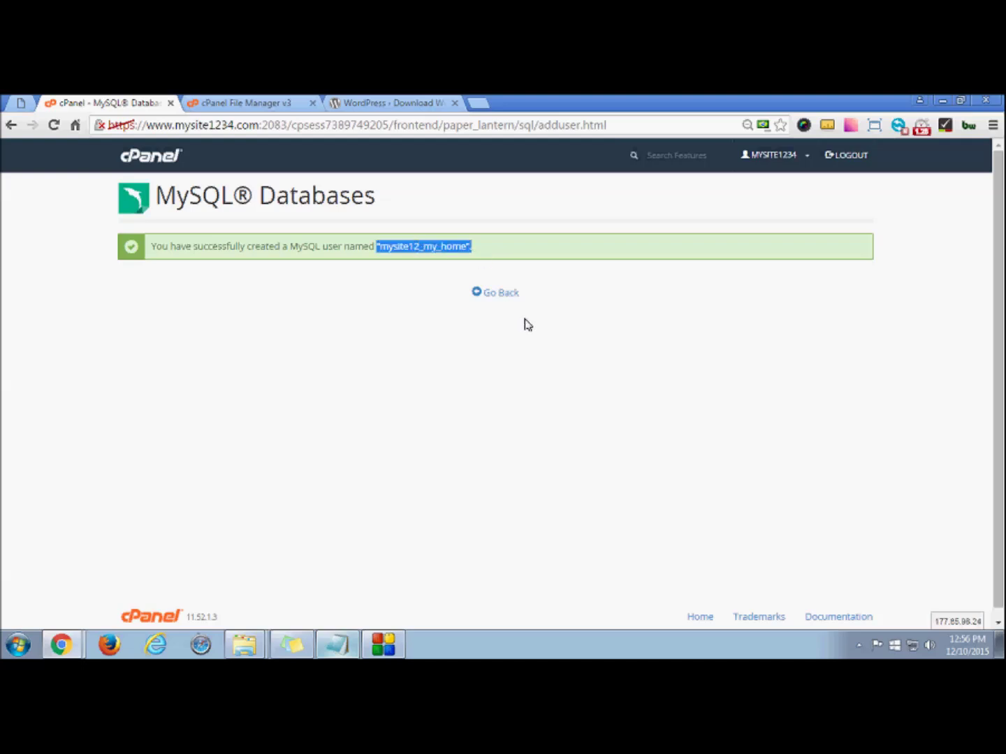
{"action": "left_click", "coordinate": [491, 298]}
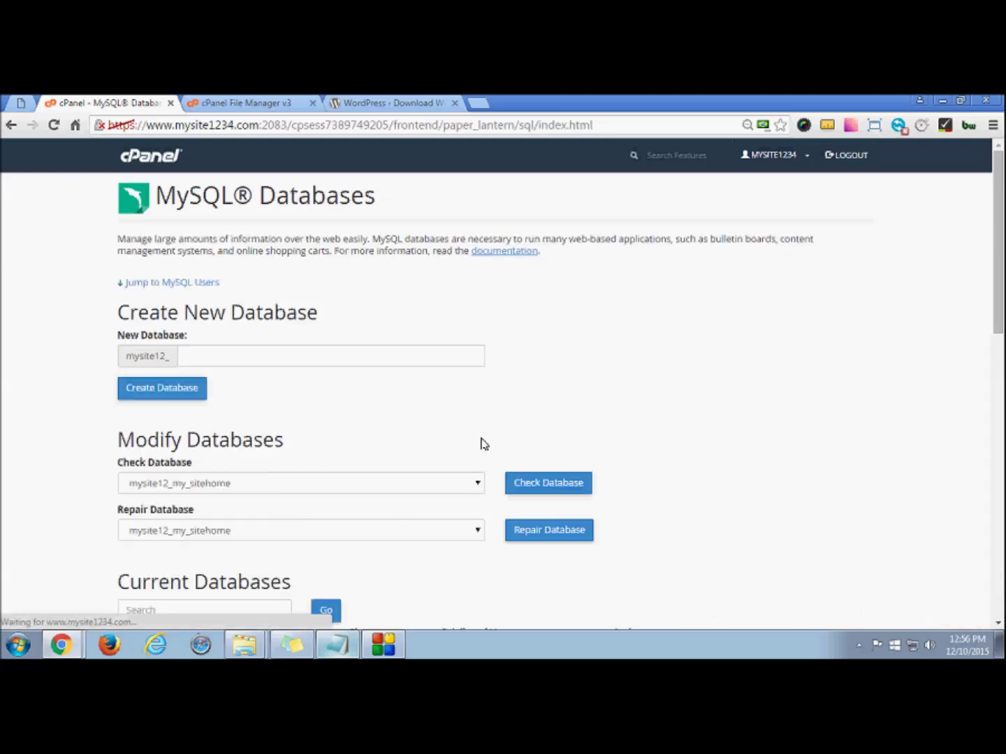
{"action": "scroll", "coordinate": [268, 503], "scroll_direction": "down", "scroll_amount": 4}
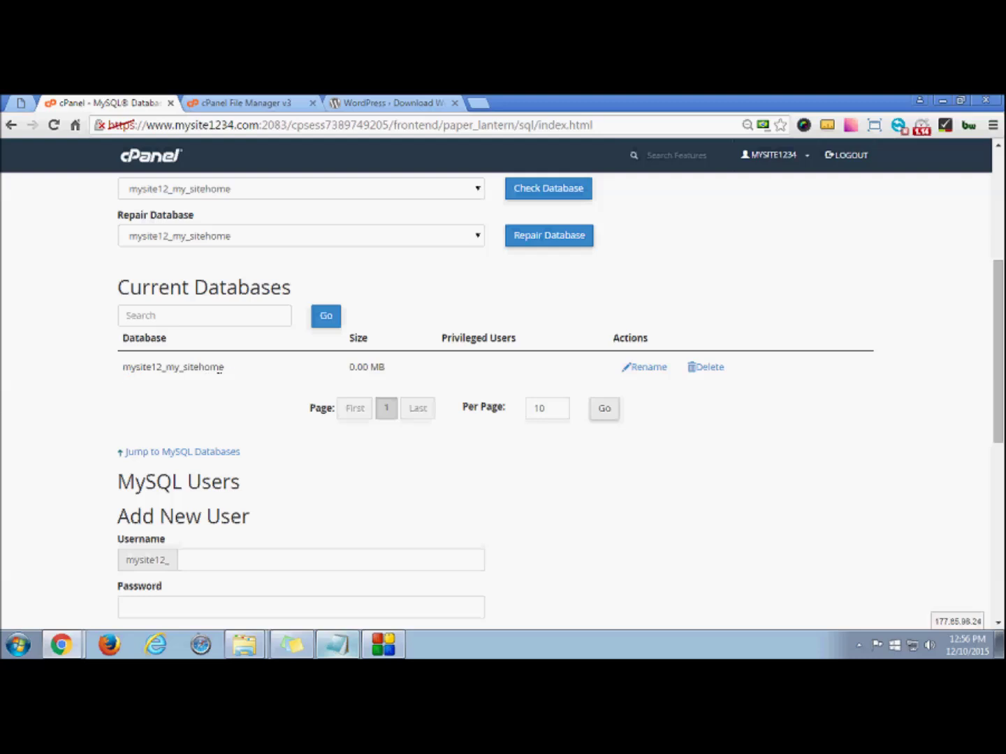
{"action": "scroll", "coordinate": [167, 527], "scroll_direction": "down", "scroll_amount": 6}
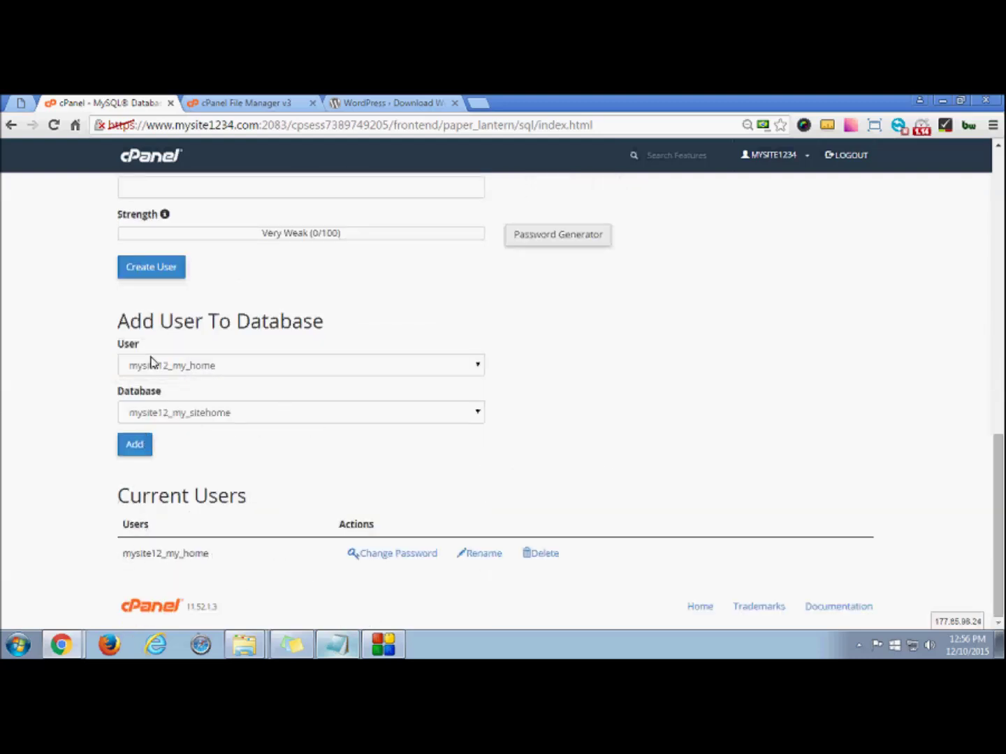
{"action": "left_click", "coordinate": [294, 640]}
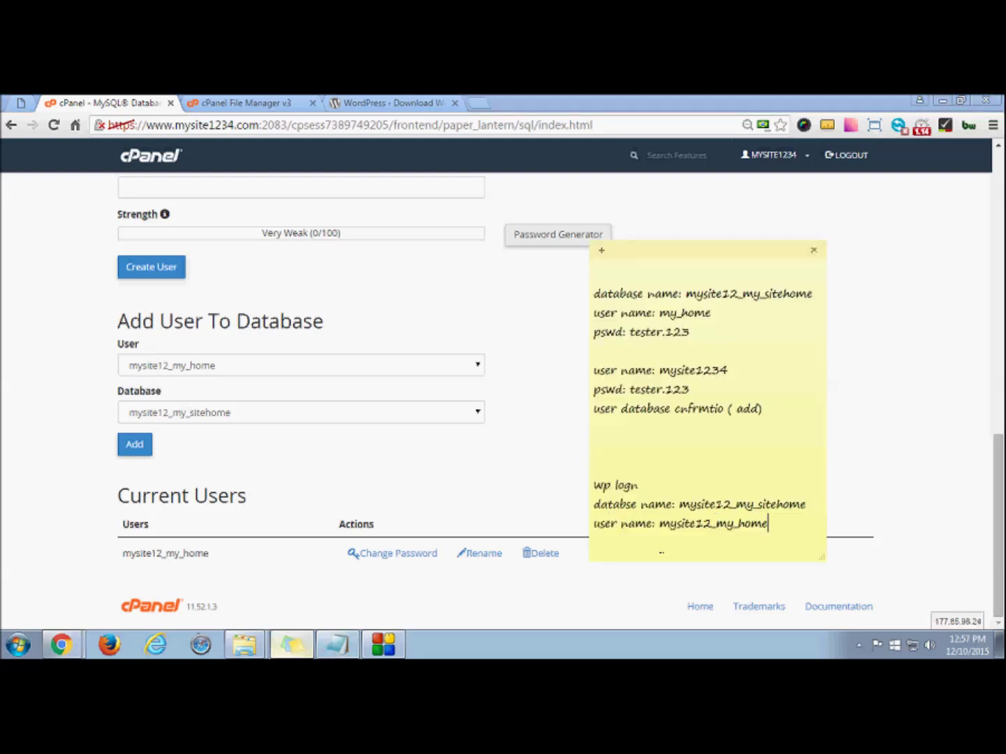
{"action": "left_click", "coordinate": [342, 458]}
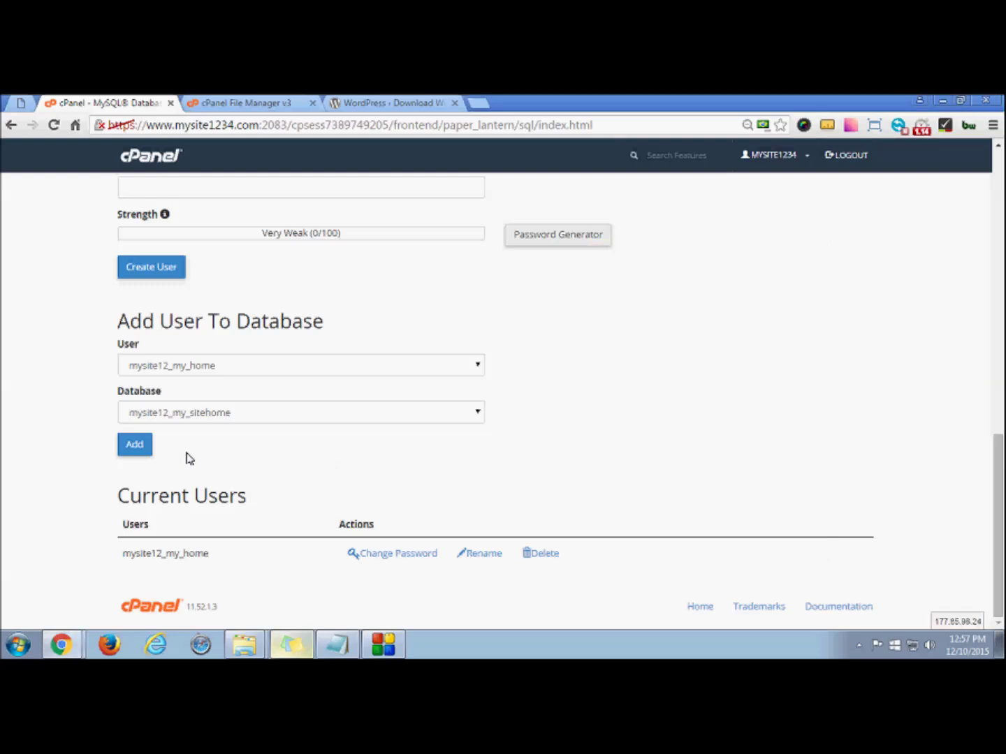
{"action": "left_click", "coordinate": [141, 447]}
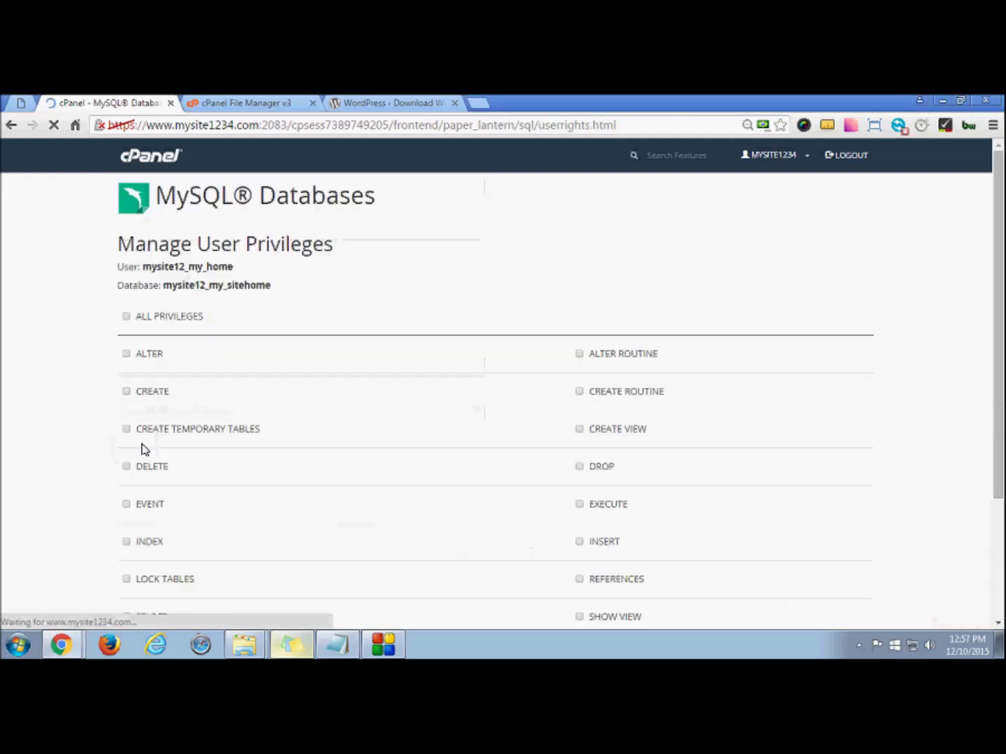
{"action": "scroll", "coordinate": [233, 430], "scroll_direction": "down", "scroll_amount": 2}
{"action": "scroll", "coordinate": [233, 429], "scroll_direction": "up", "scroll_amount": 2}
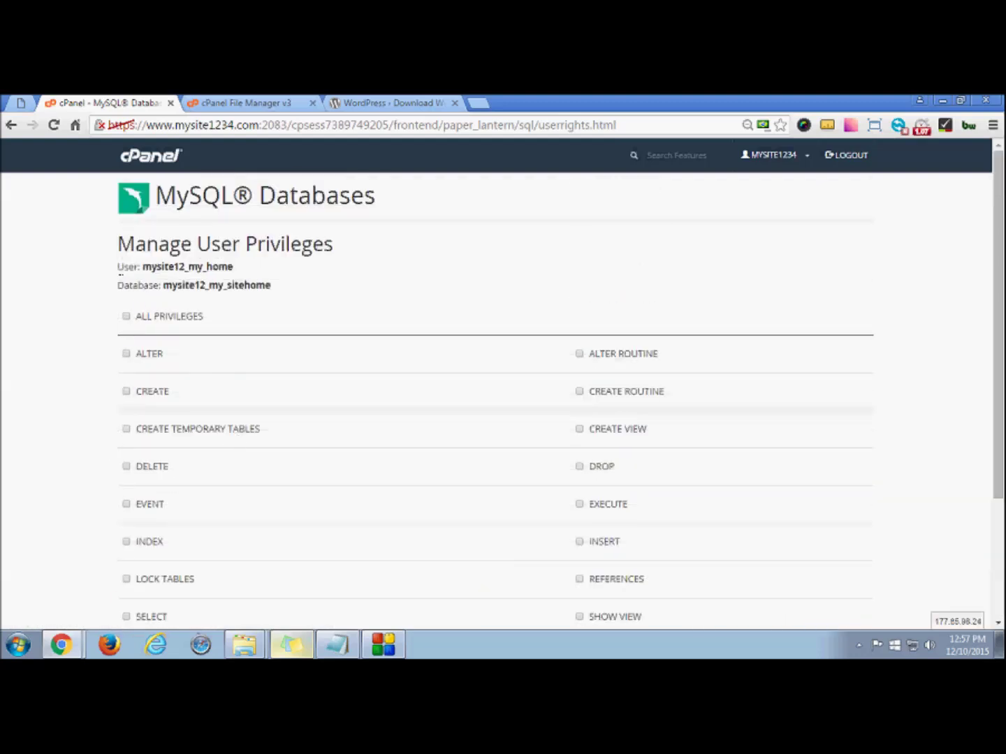
Grant mysite12_my_home ALL PRIVILEGES on mysite12_my_sitehome and save the changes
{"action": "left_click_drag", "start_coordinate": [119, 271], "coordinate": [281, 294]}
{"action": "left_click", "coordinate": [290, 295]}
{"action": "left_click", "coordinate": [127, 319]}
{"action": "scroll", "coordinate": [165, 431], "scroll_direction": "down", "scroll_amount": 3}
{"action": "left_click", "coordinate": [154, 531]}
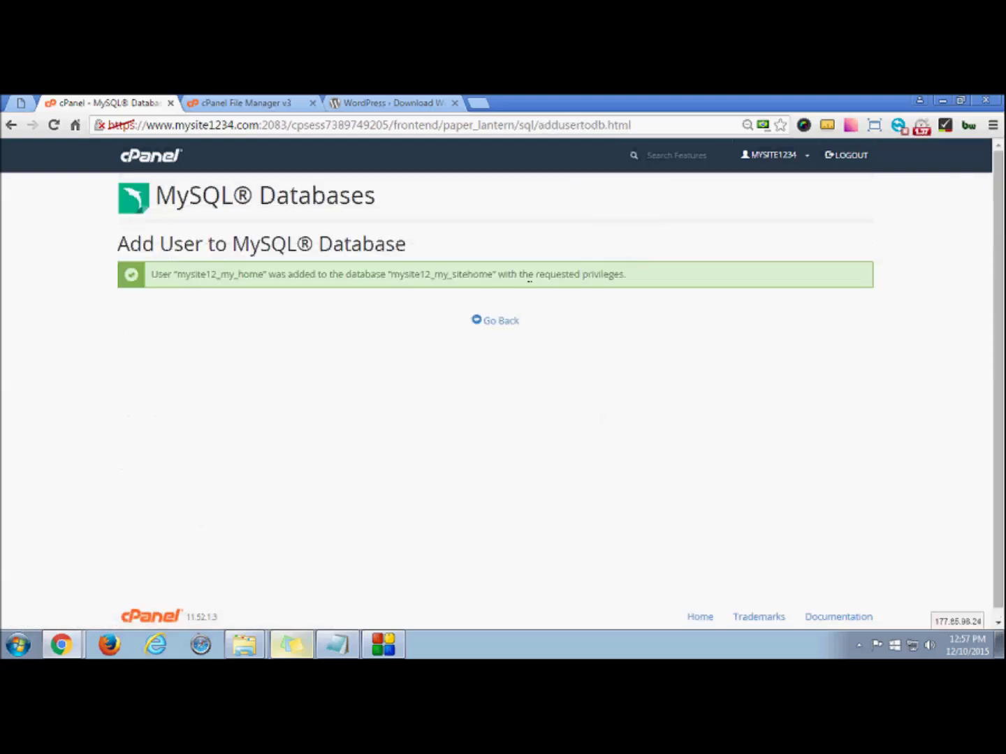
Go back from the confirmation to the MySQL Databases page, then to the cPanel dashboard
{"action": "left_click_drag", "start_coordinate": [528, 276], "coordinate": [627, 296]}
{"action": "left_click", "coordinate": [544, 361]}
{"action": "left_click", "coordinate": [499, 322]}
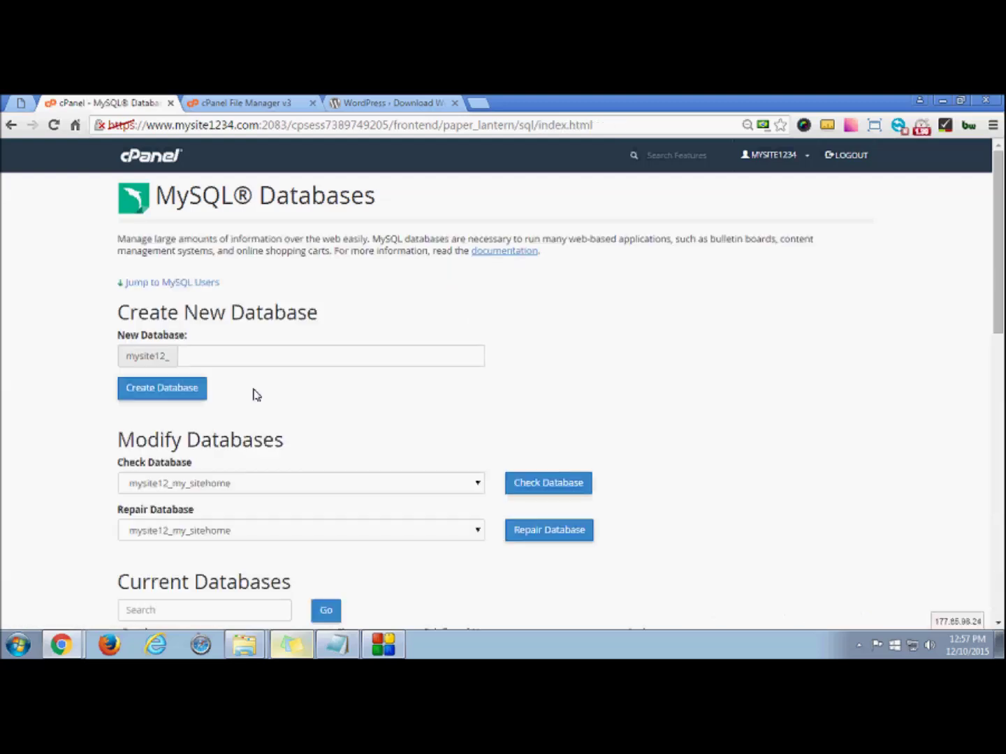
{"action": "left_click", "coordinate": [164, 160]}
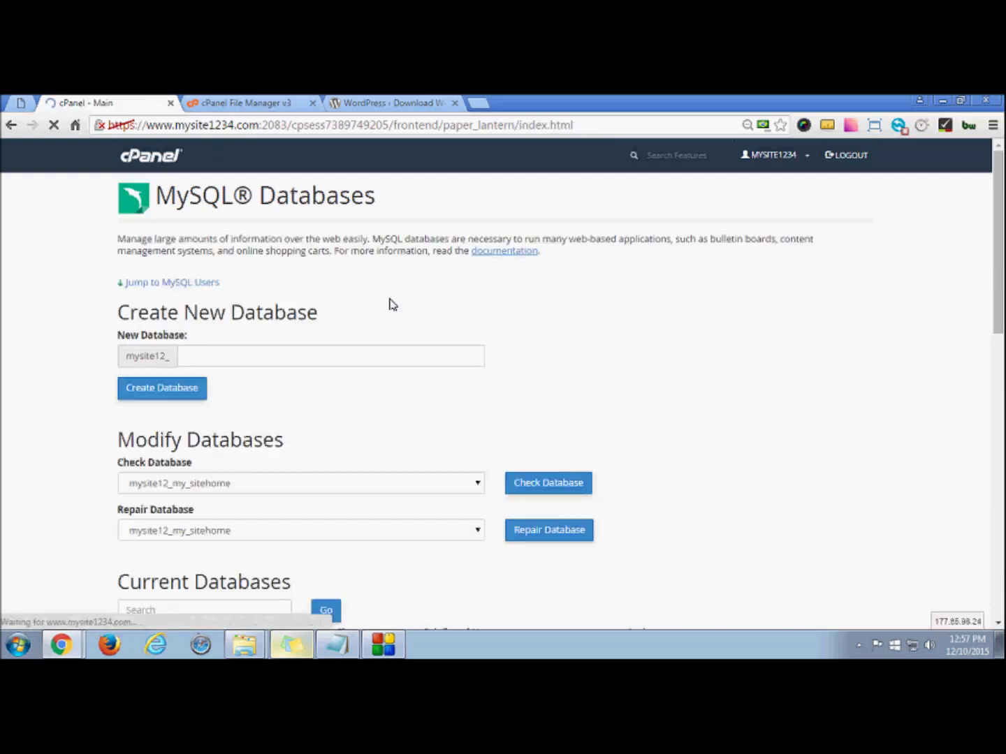
{"action": "left_click", "coordinate": [483, 104]}
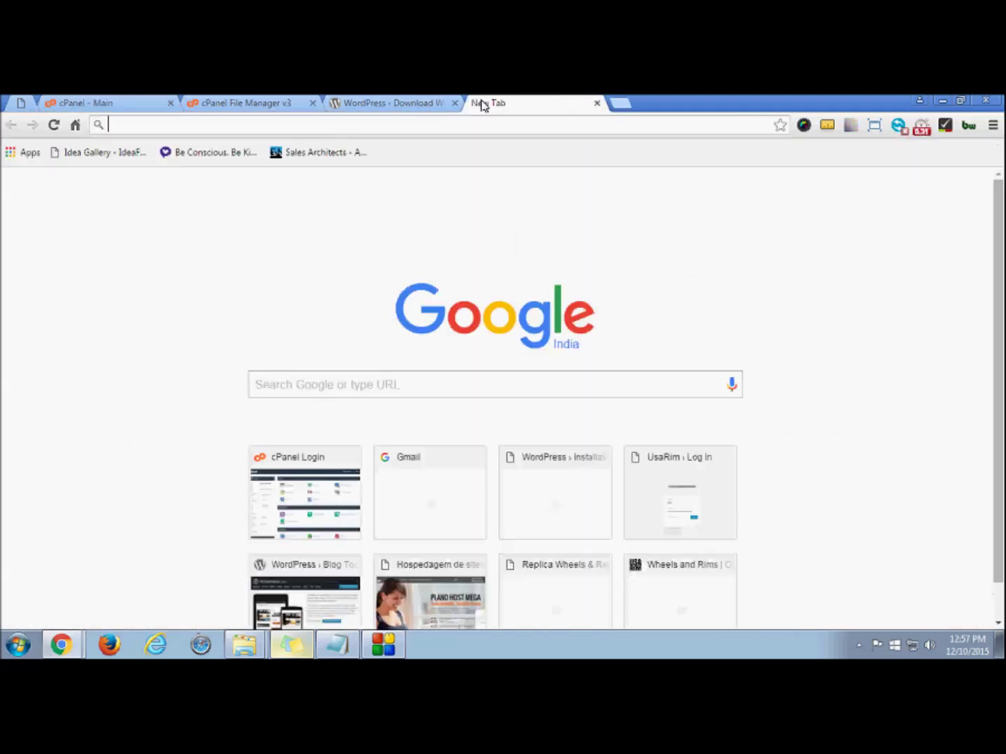
{"action": "type", "text": "my"}
{"action": "key", "text": "End"}
{"action": "key", "text": "BackSpace"}
{"action": "key", "text": "BackSpace"}
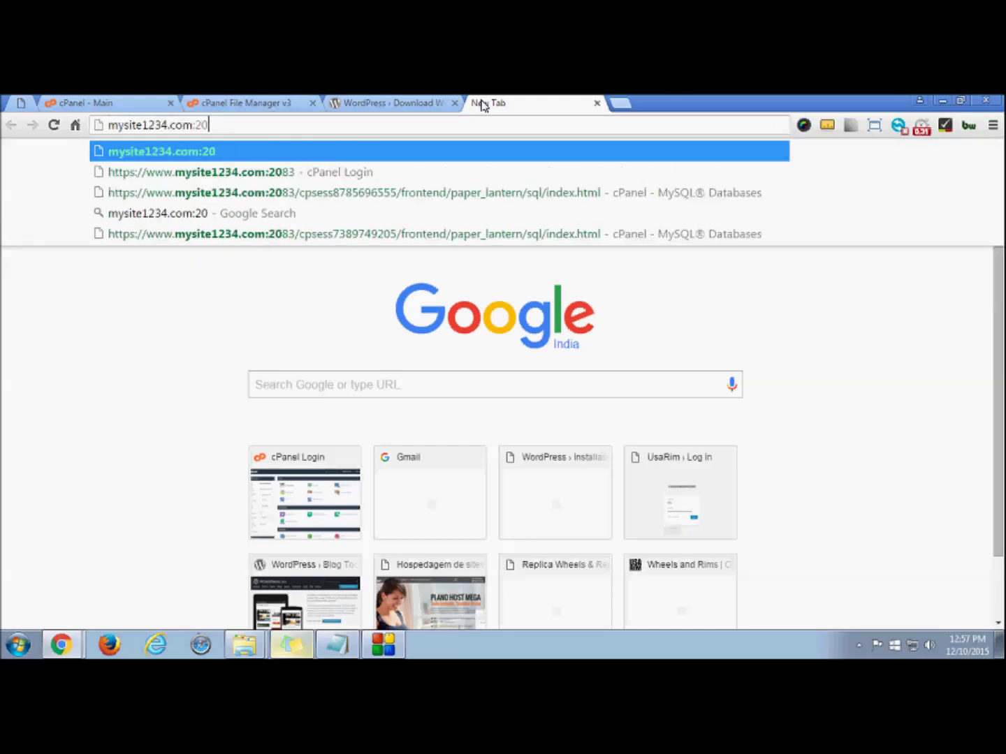
{"action": "key", "text": "BackSpace"}
{"action": "key", "text": "BackSpace"}
{"action": "key", "text": "BackSpace"}
{"action": "type", "text": "/wp"}
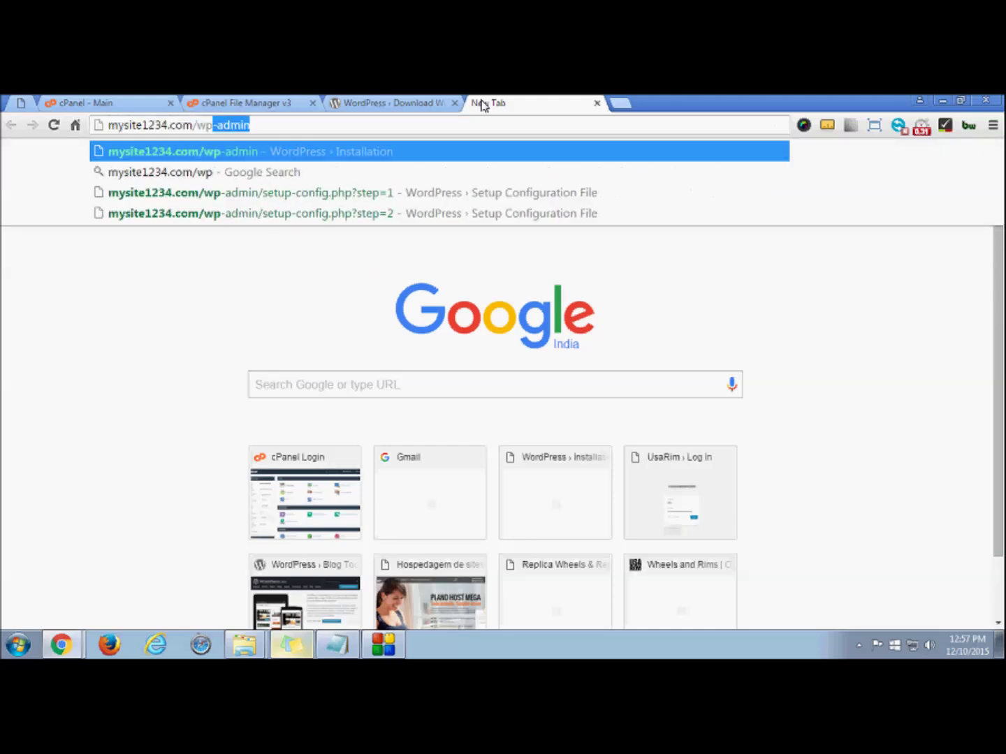
{"action": "key", "text": "Return"}
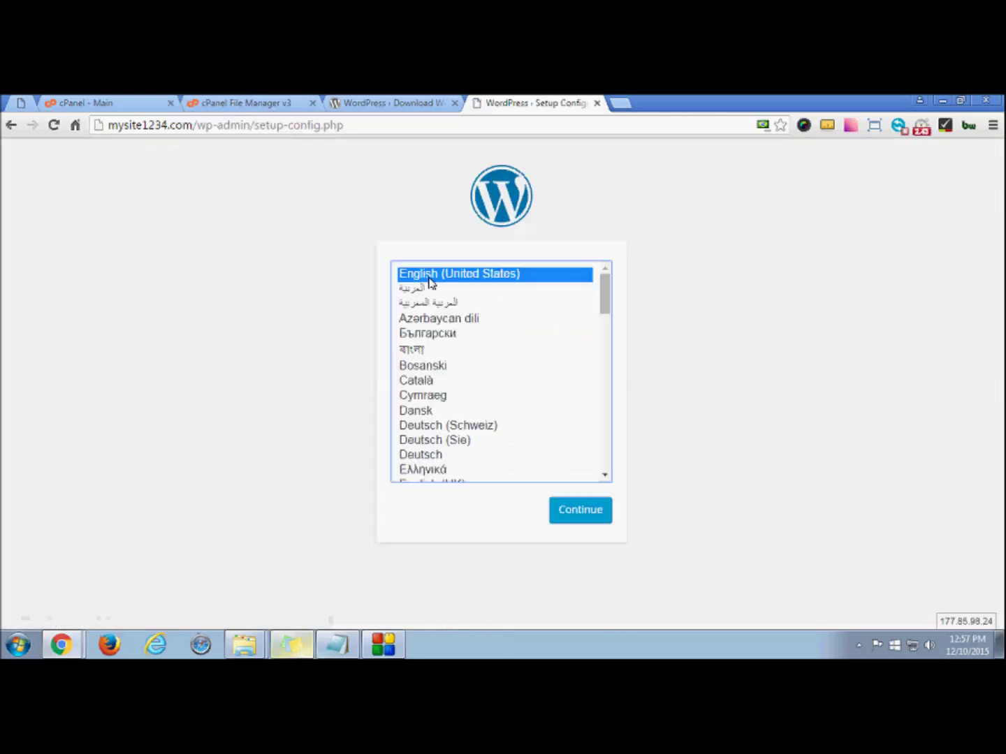
Continue in English (United States) and pass the welcome screen with Let's go!
{"action": "left_click", "coordinate": [567, 507]}
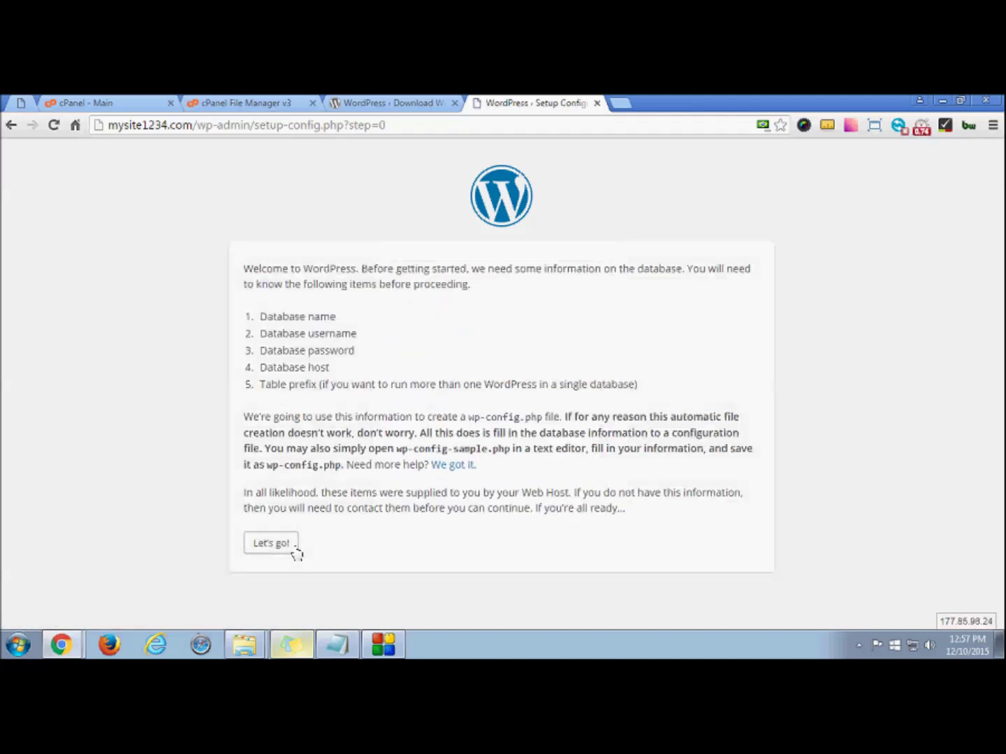
{"action": "left_click", "coordinate": [279, 545]}
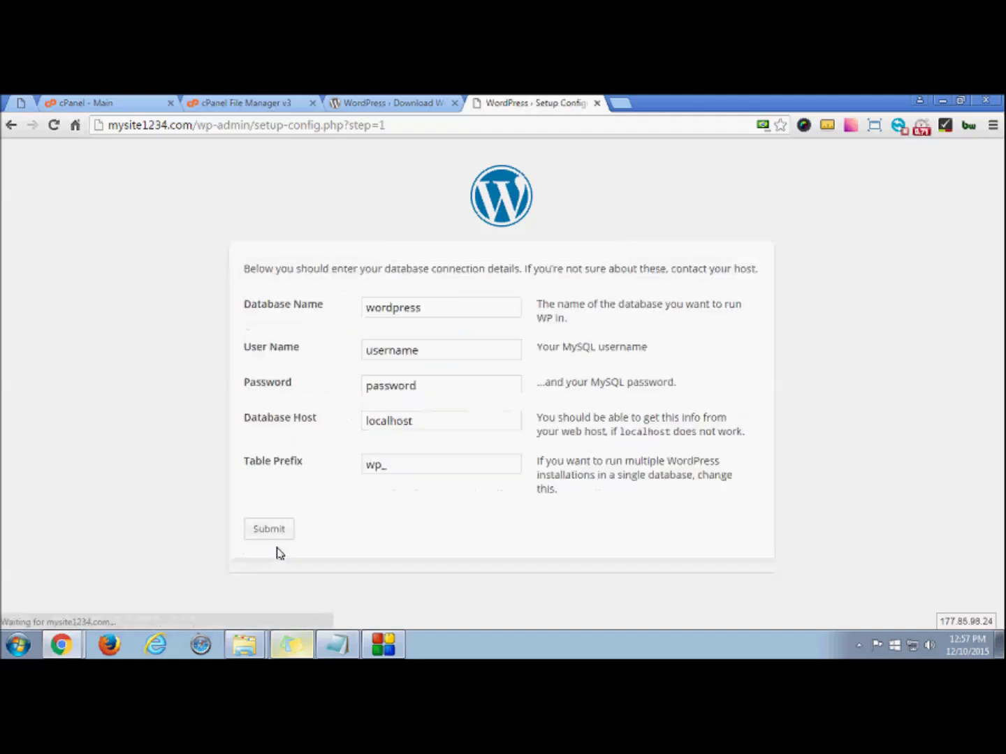
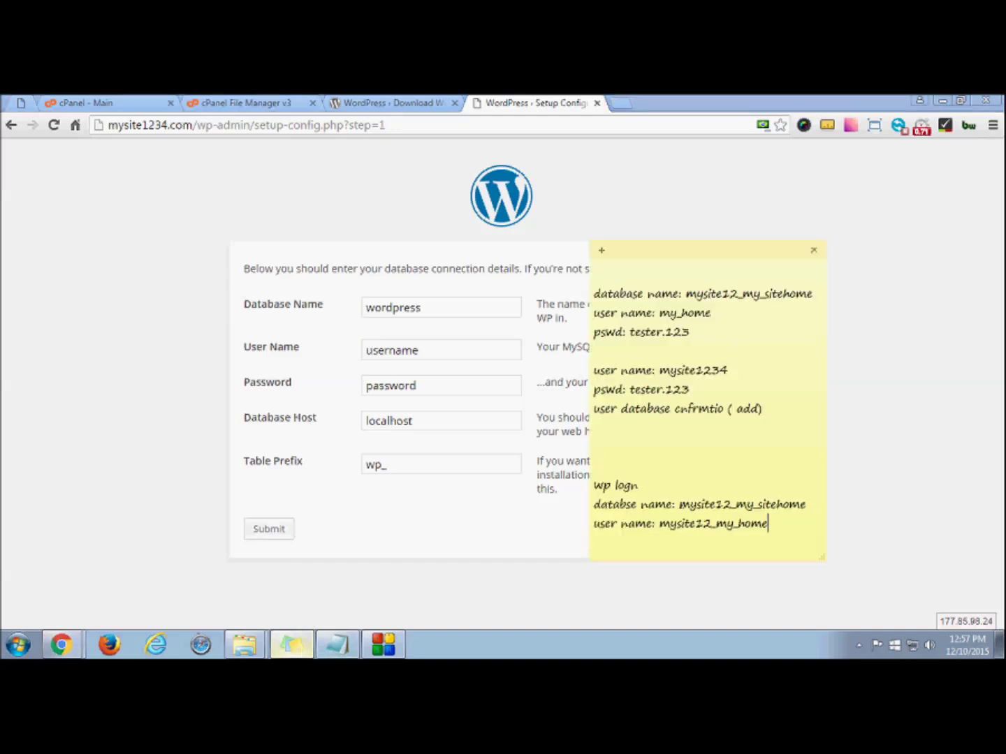
Paste database name mysite12_my_sitehome and user mysite12_my_home from the sticky note
{"action": "left_click_drag", "start_coordinate": [679, 503], "coordinate": [810, 503]}
{"action": "key", "text": "ctrl+c"}
{"action": "double_click", "coordinate": [385, 310]}
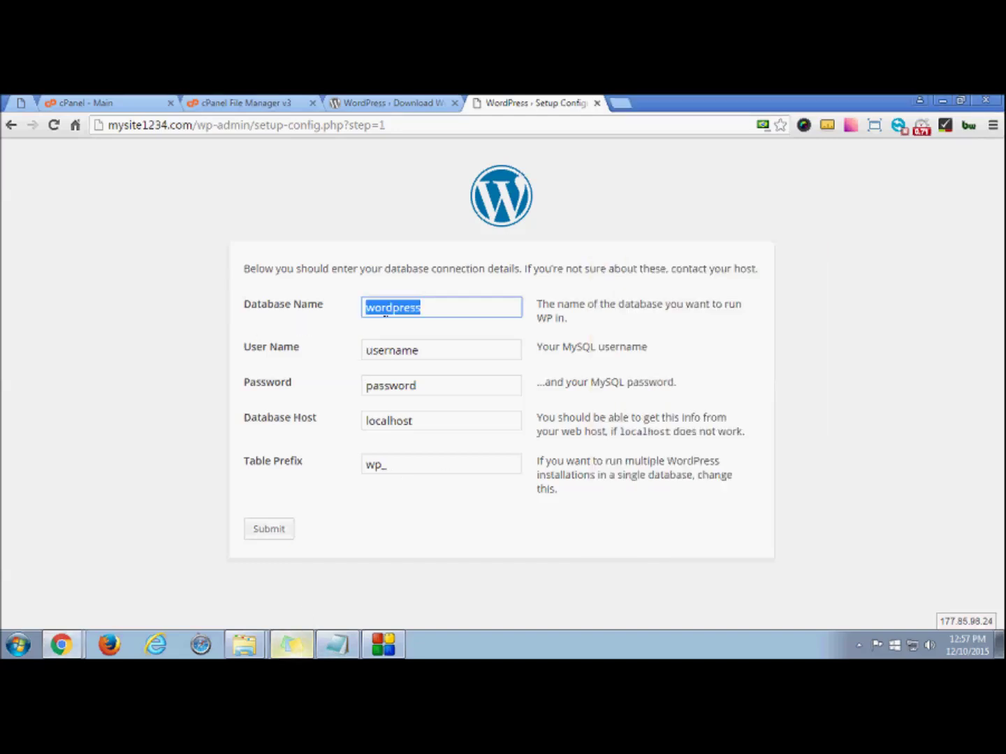
{"action": "key", "text": "ctrl+v"}
{"action": "left_click", "coordinate": [292, 645]}
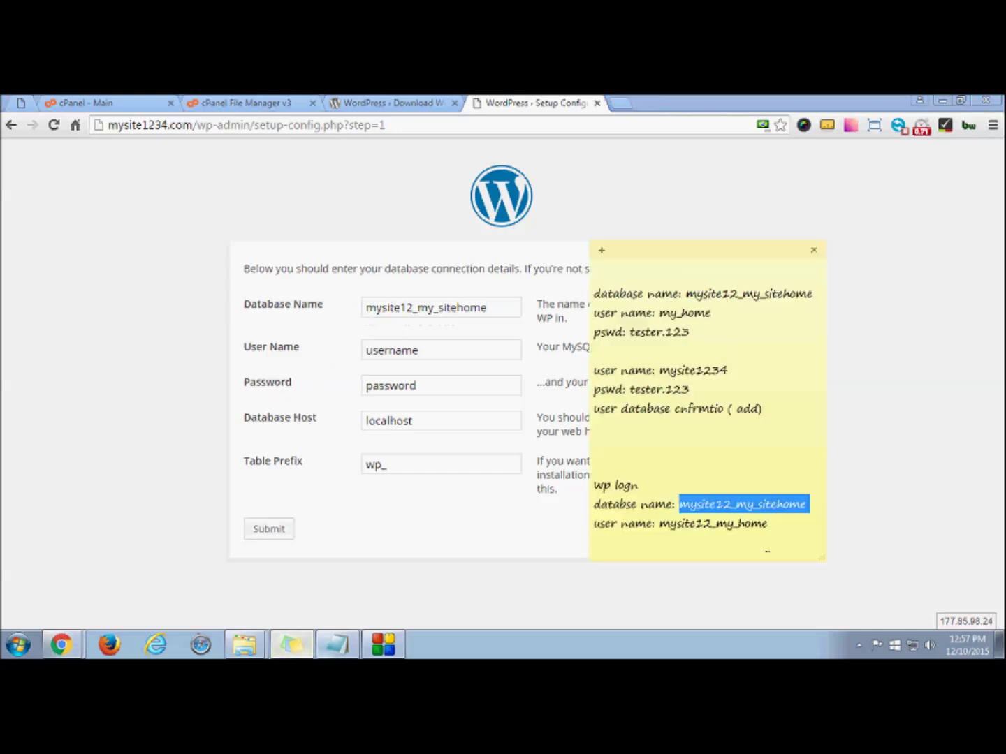
{"action": "left_click_drag", "start_coordinate": [658, 523], "coordinate": [772, 523]}
{"action": "key", "text": "ctrl+c"}
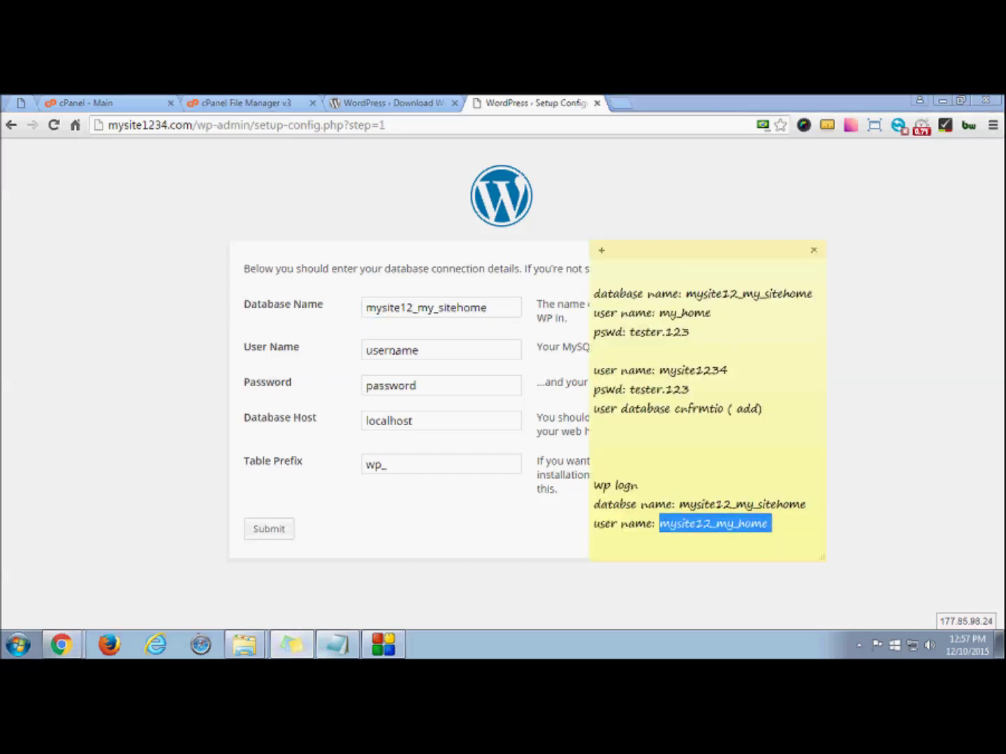
{"action": "double_click", "coordinate": [391, 351]}
{"action": "key", "text": "ctrl+v"}
Enter the database password, submit the connection details, and run the install
{"action": "left_click", "coordinate": [399, 383]}
{"action": "double_click", "coordinate": [399, 385]}
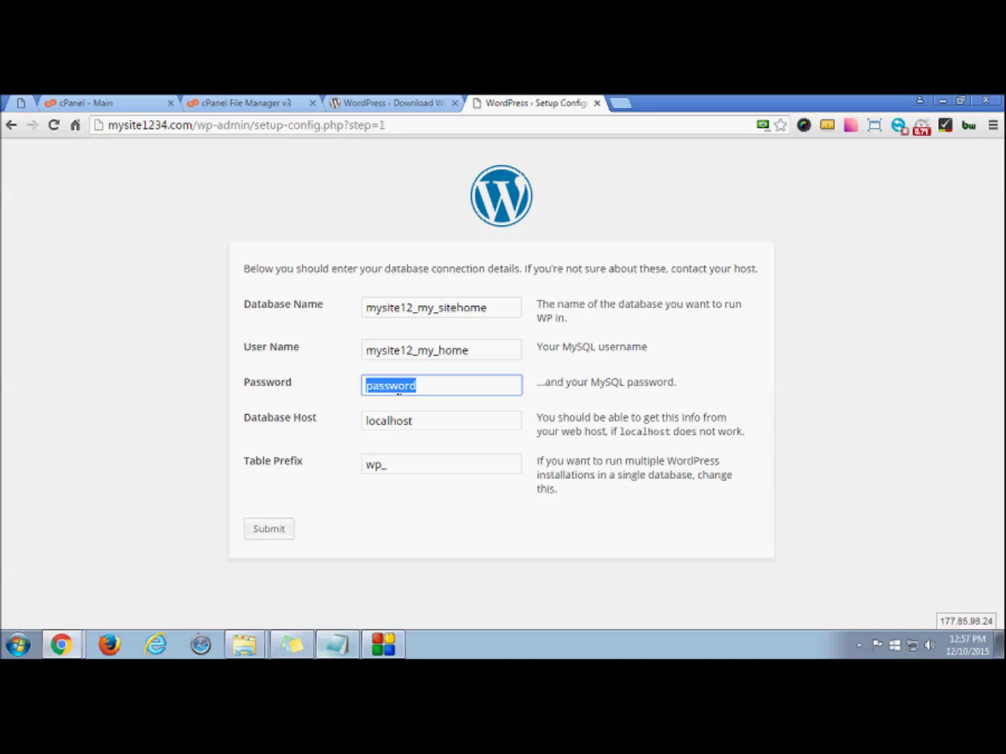
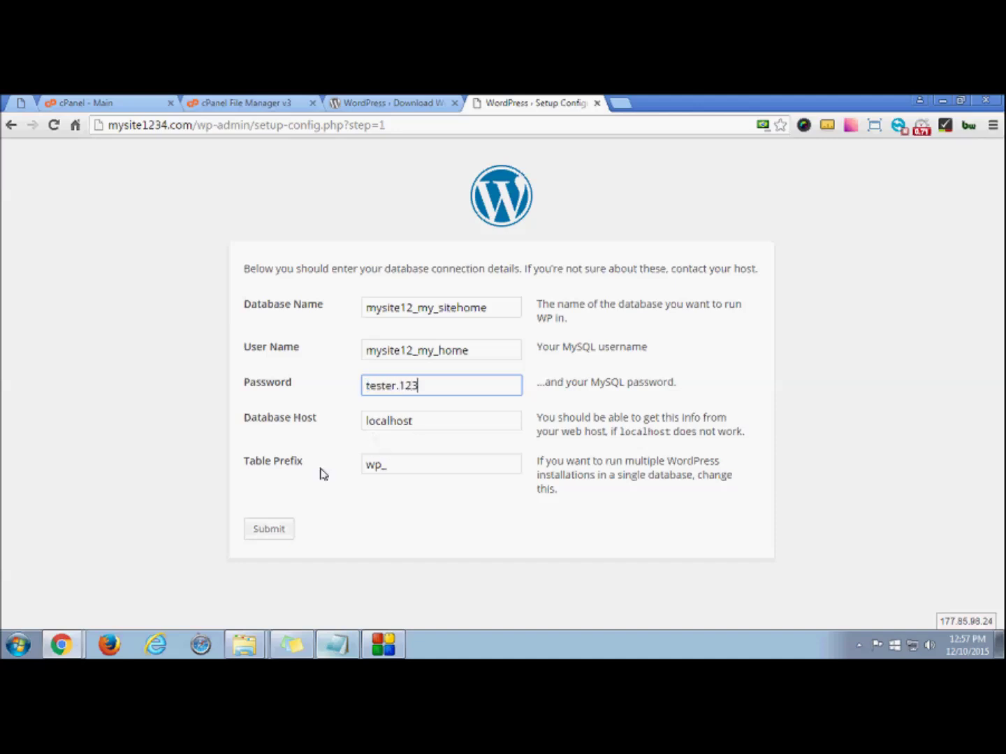
{"action": "left_click", "coordinate": [278, 534]}
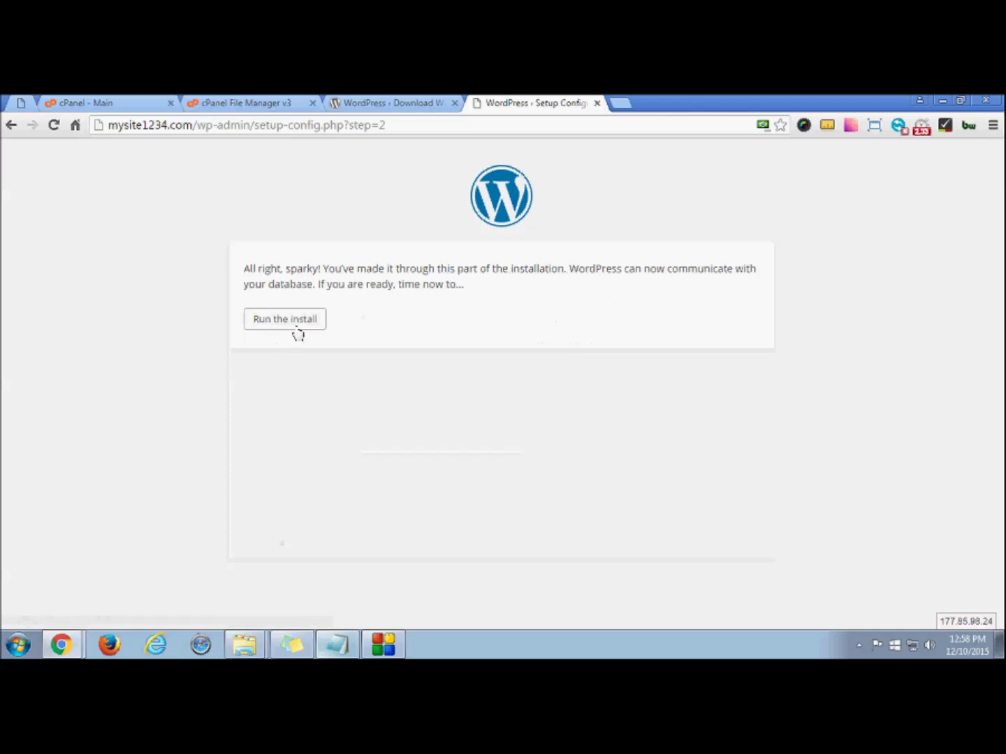
{"action": "left_click", "coordinate": [275, 320]}
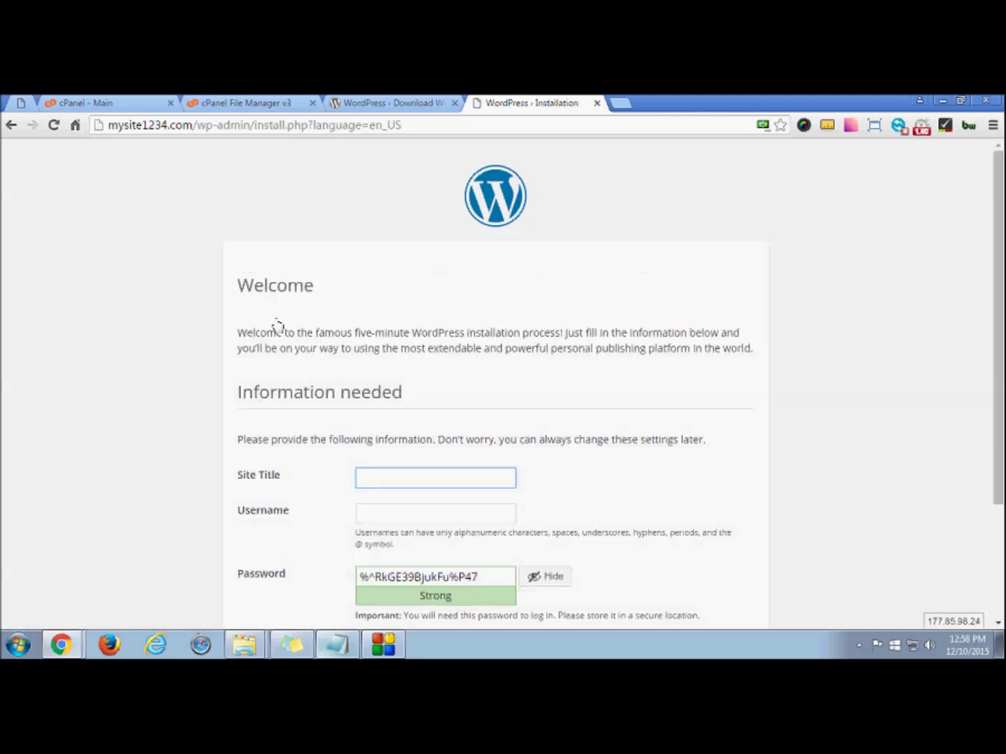
{"action": "scroll", "coordinate": [288, 476], "scroll_direction": "down", "scroll_amount": 2}
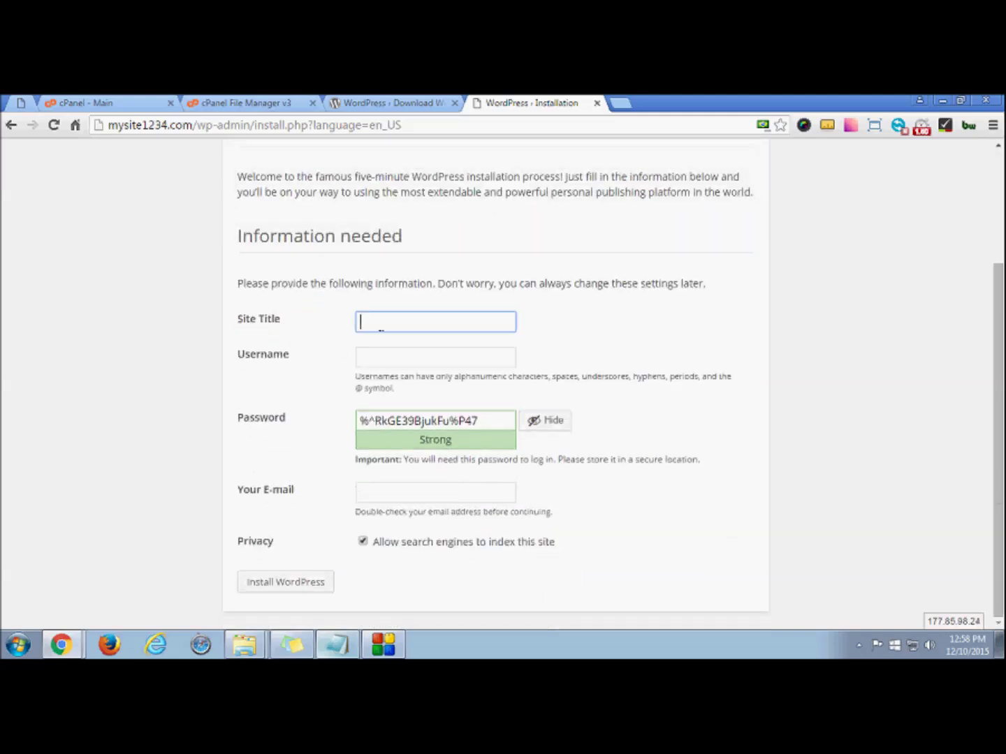
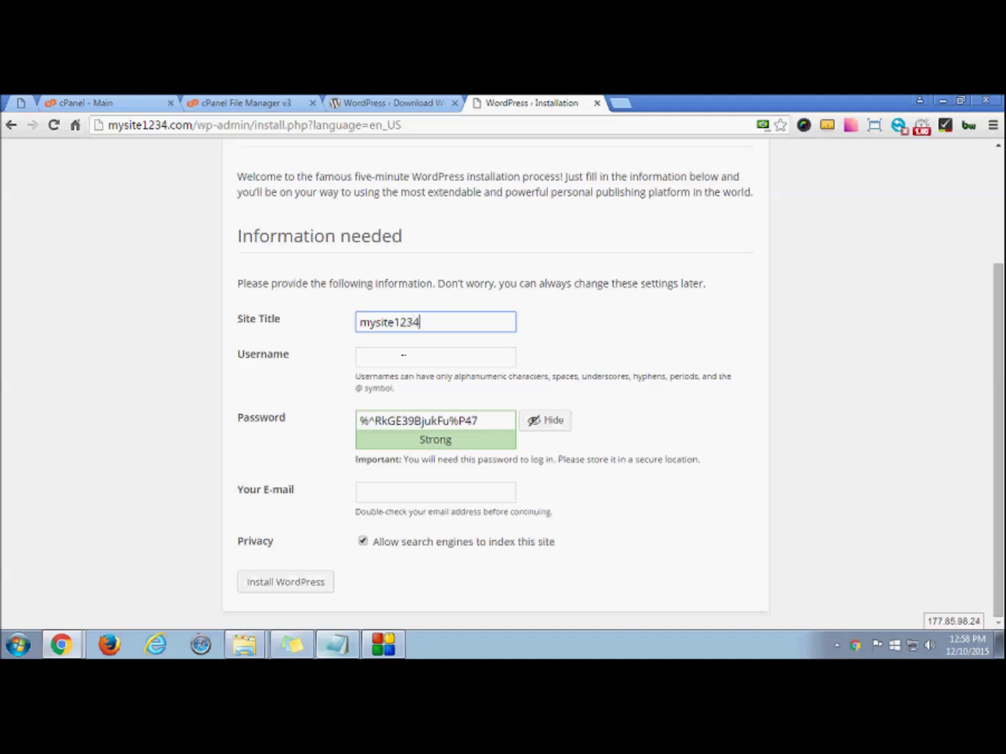
Enter the admin username, a confirmed weak password, and the admin e-mail, then install WordPress
{"action": "left_click", "coordinate": [403, 355]}
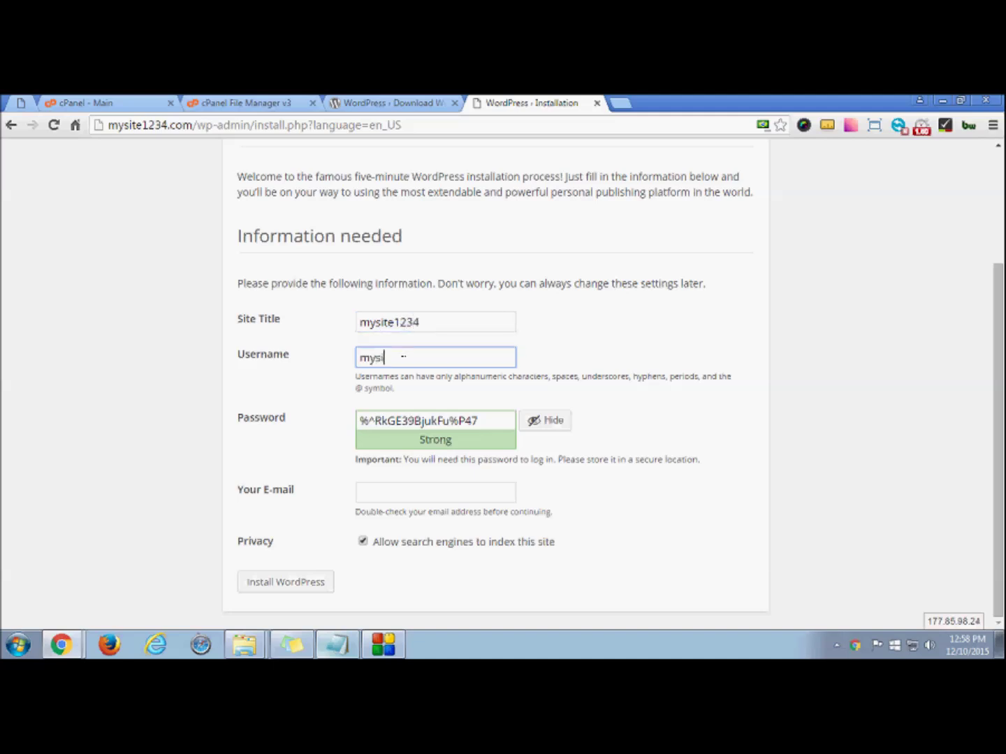
{"action": "left_click", "coordinate": [403, 421]}
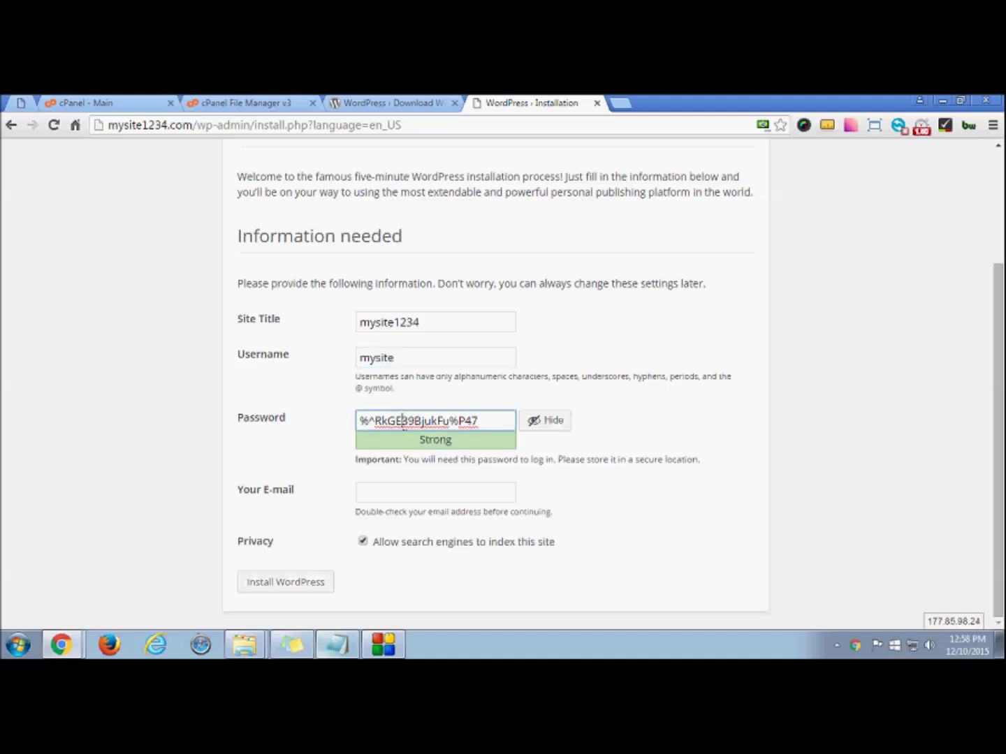
{"action": "double_click", "coordinate": [403, 420]}
{"action": "triple_click", "coordinate": [403, 424]}
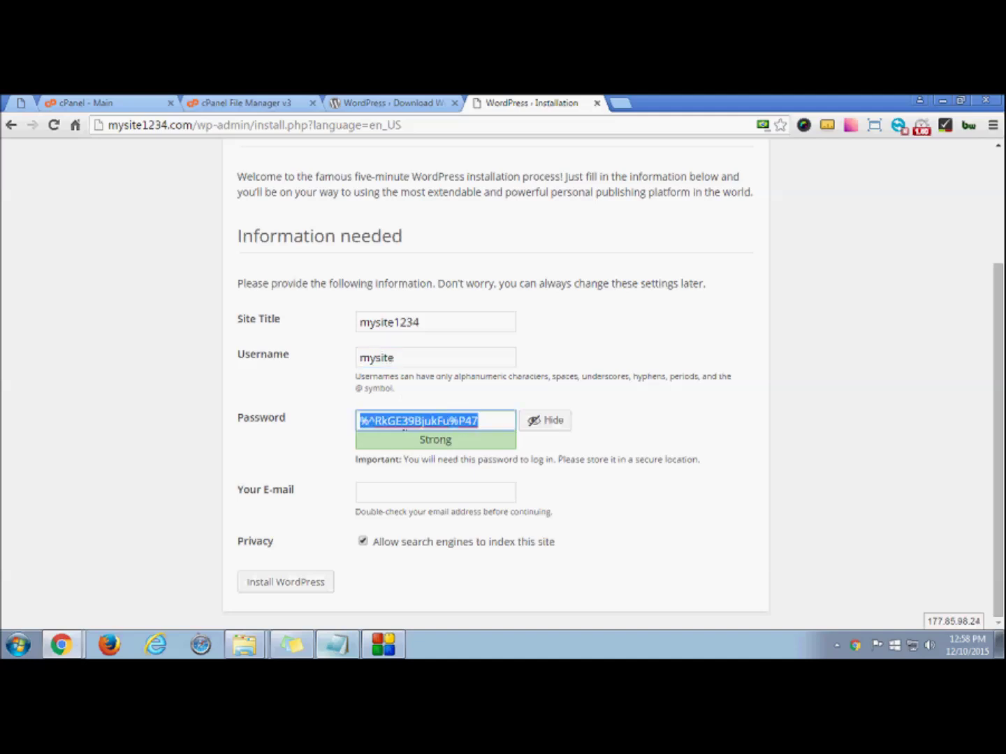
{"action": "key", "text": "BackSpace"}
{"action": "type", "text": "admin"}
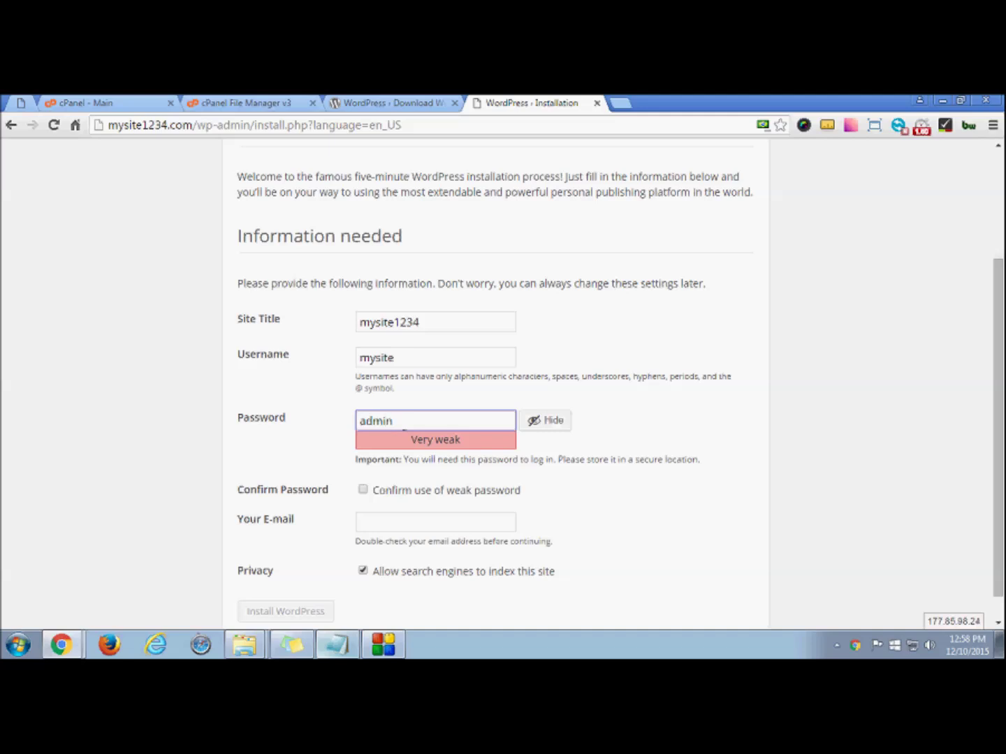
{"action": "left_click", "coordinate": [363, 490]}
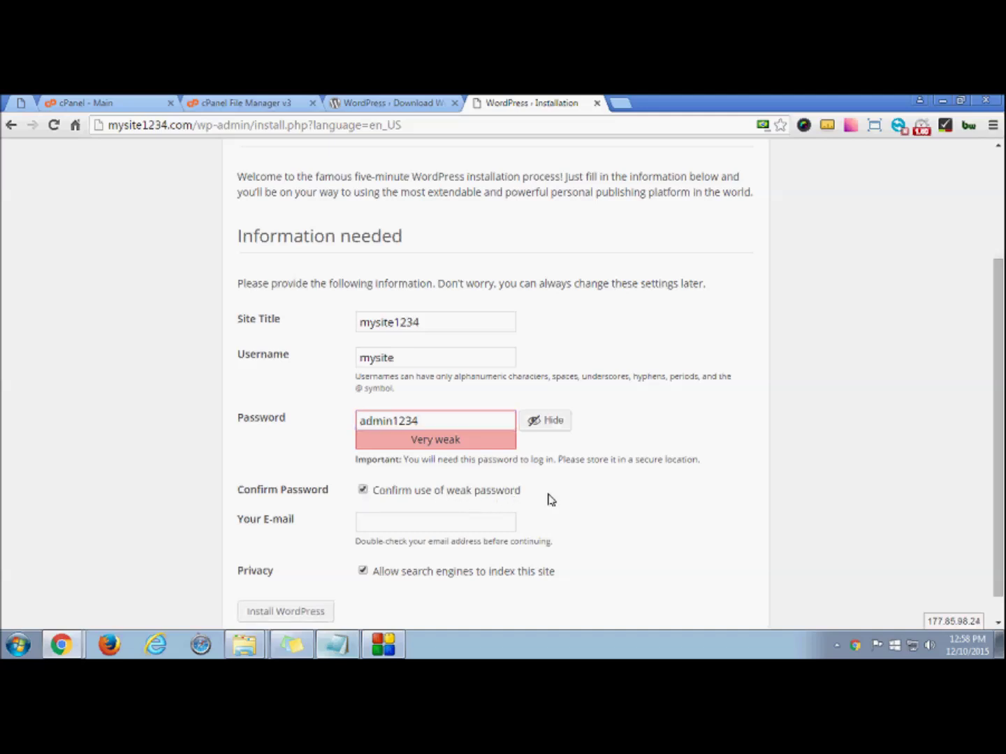
{"action": "left_click", "coordinate": [389, 524]}
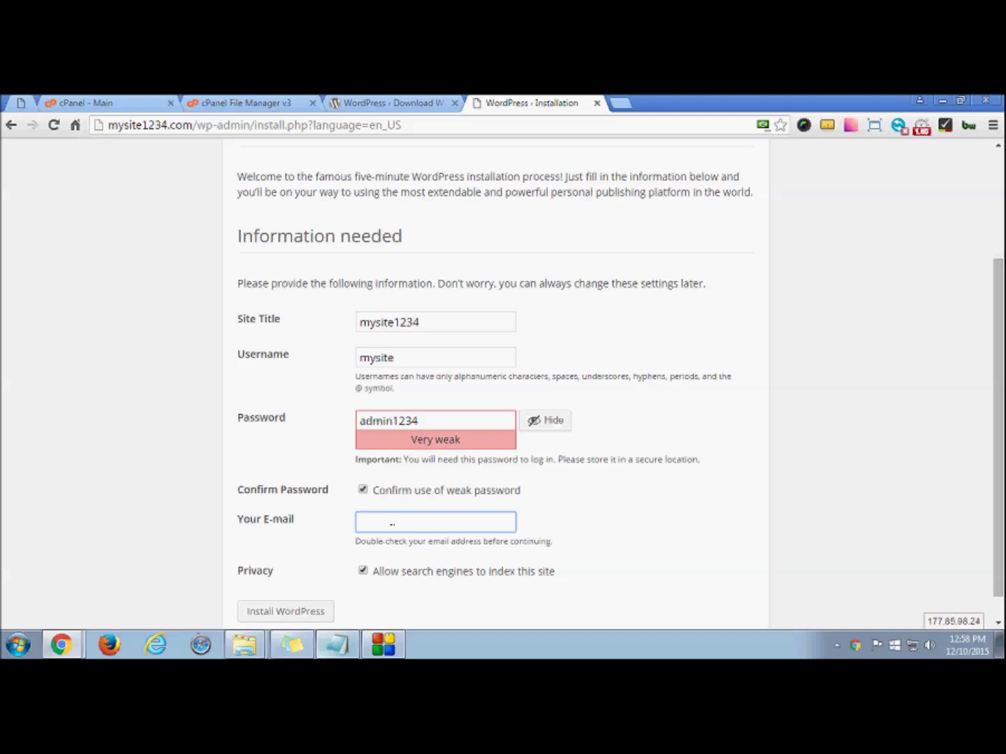
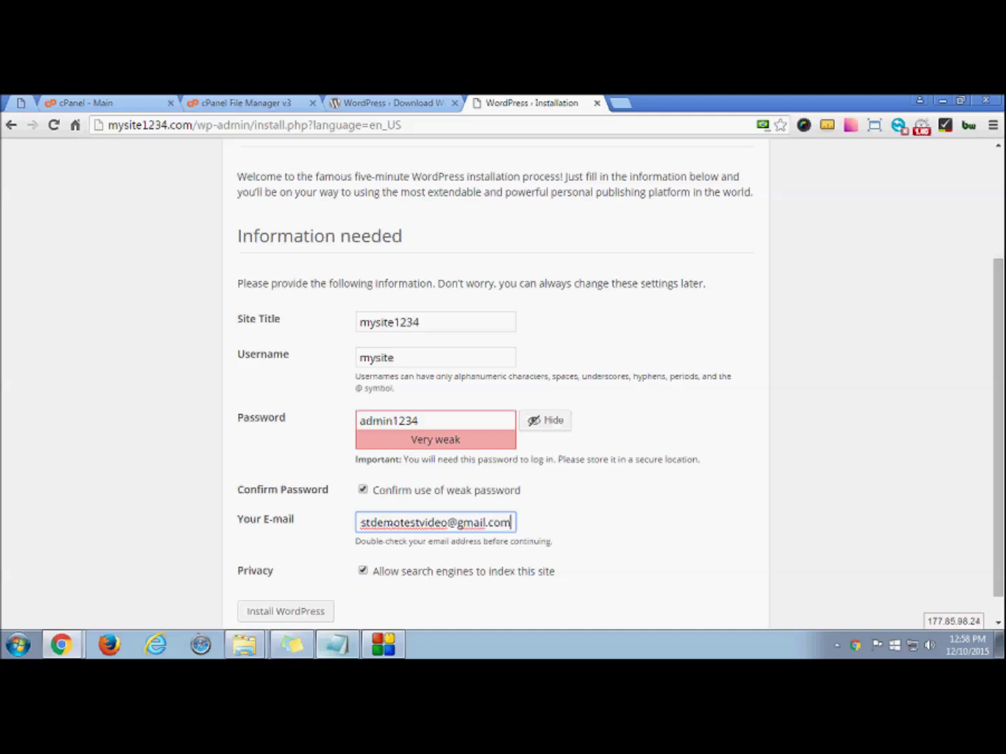
{"action": "scroll", "coordinate": [284, 548], "scroll_direction": "down", "scroll_amount": 1}
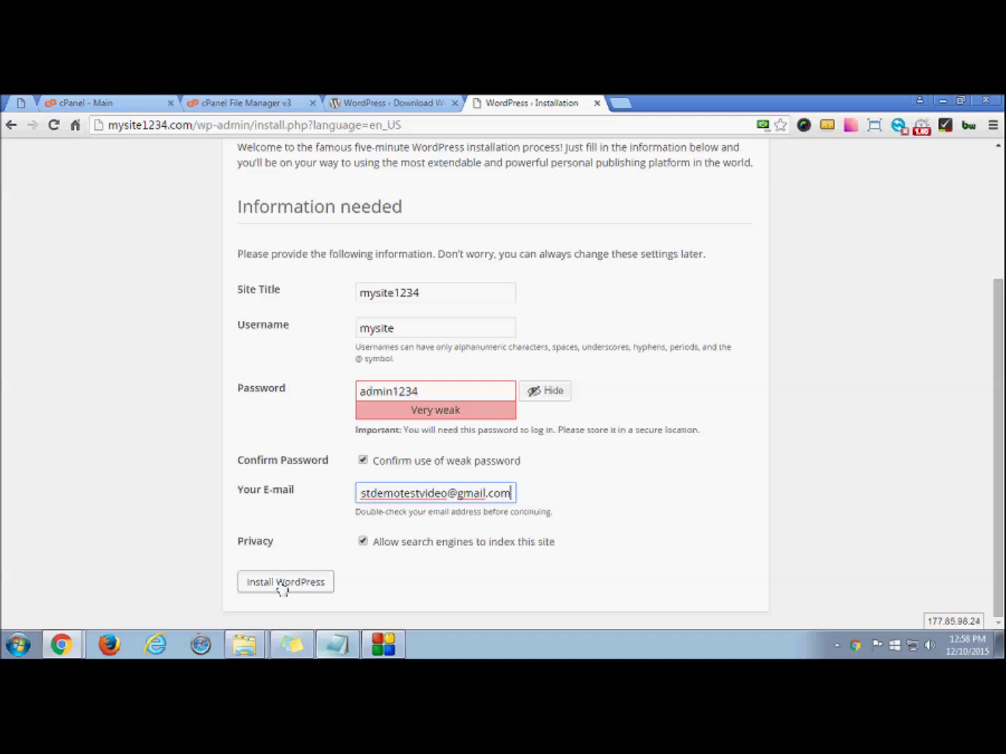
{"action": "left_click", "coordinate": [282, 587]}
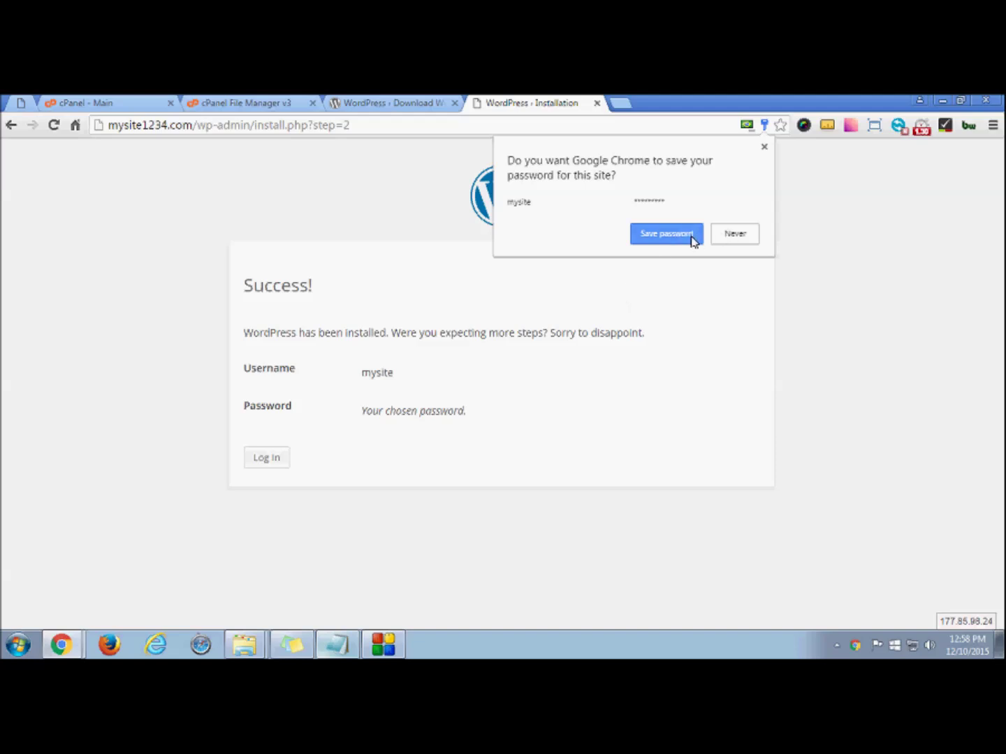
Decline Chrome's password saving, paste the admin username into Sticky Notes, and proceed to login
{"action": "left_click", "coordinate": [730, 240]}
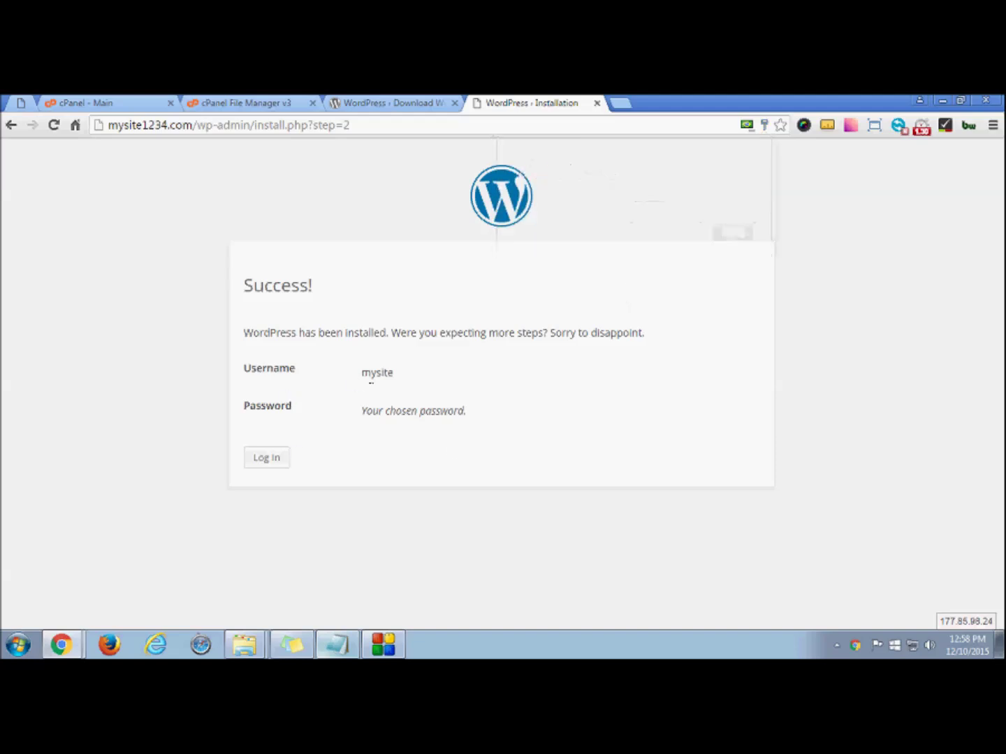
{"action": "left_click_drag", "start_coordinate": [412, 377], "coordinate": [232, 368]}
{"action": "key", "text": "ctrl+c"}
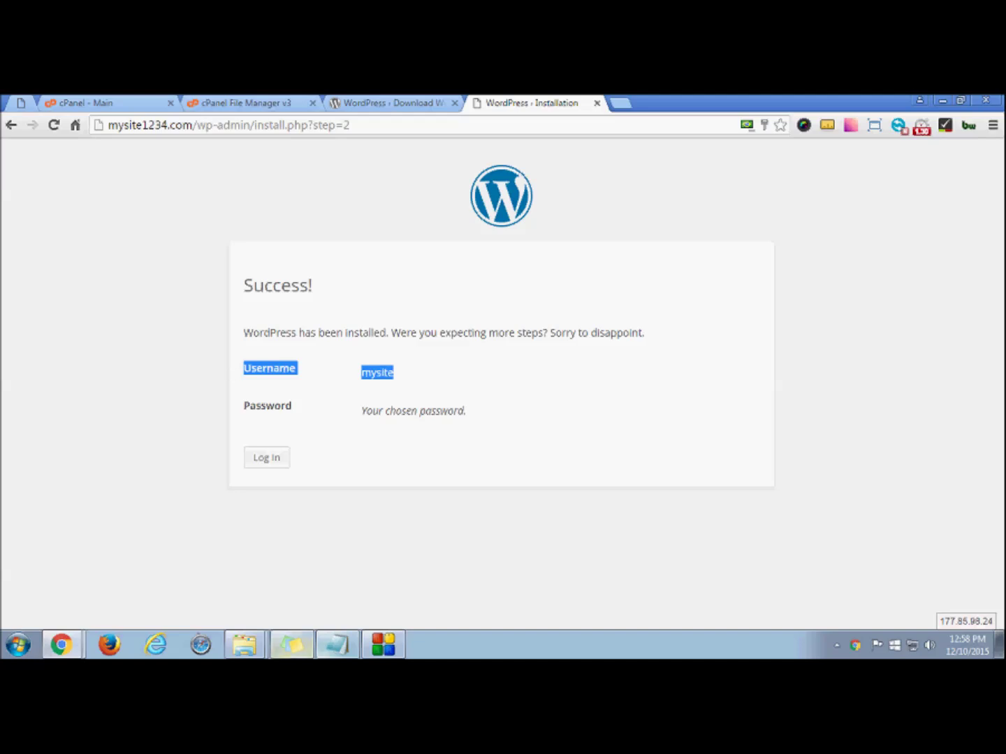
{"action": "left_click", "coordinate": [292, 644]}
{"action": "left_click", "coordinate": [782, 541]}
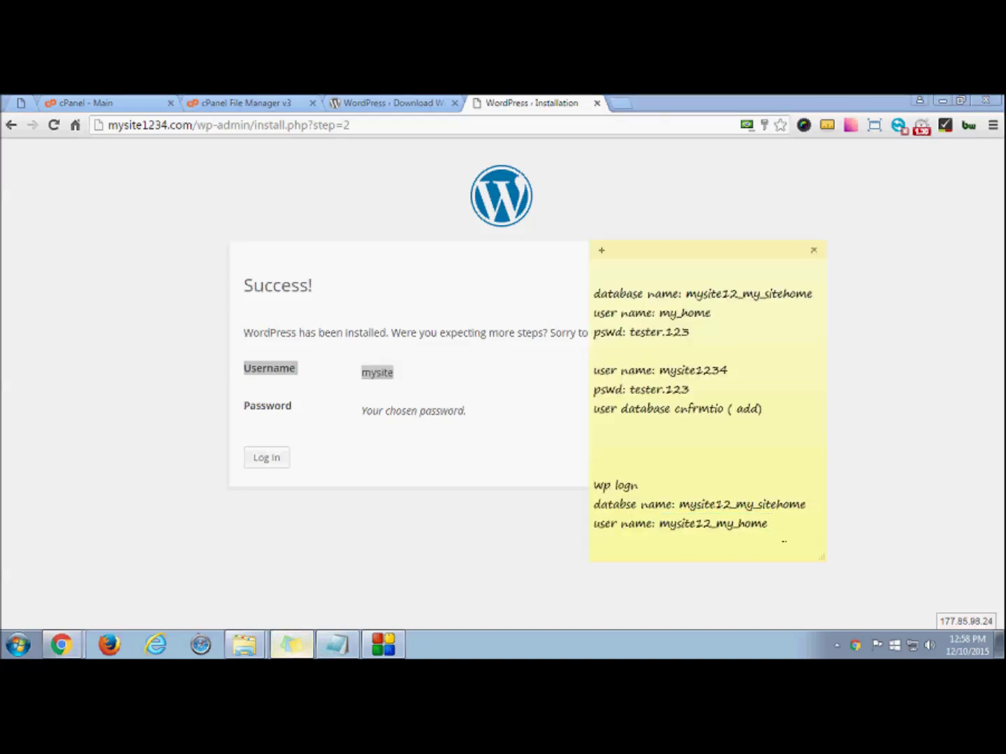
{"action": "key", "text": "Return"}
{"action": "key", "text": "Return"}
{"action": "key", "text": "Return"}
{"action": "key", "text": "Return"}
{"action": "key", "text": "ctrl+v"}
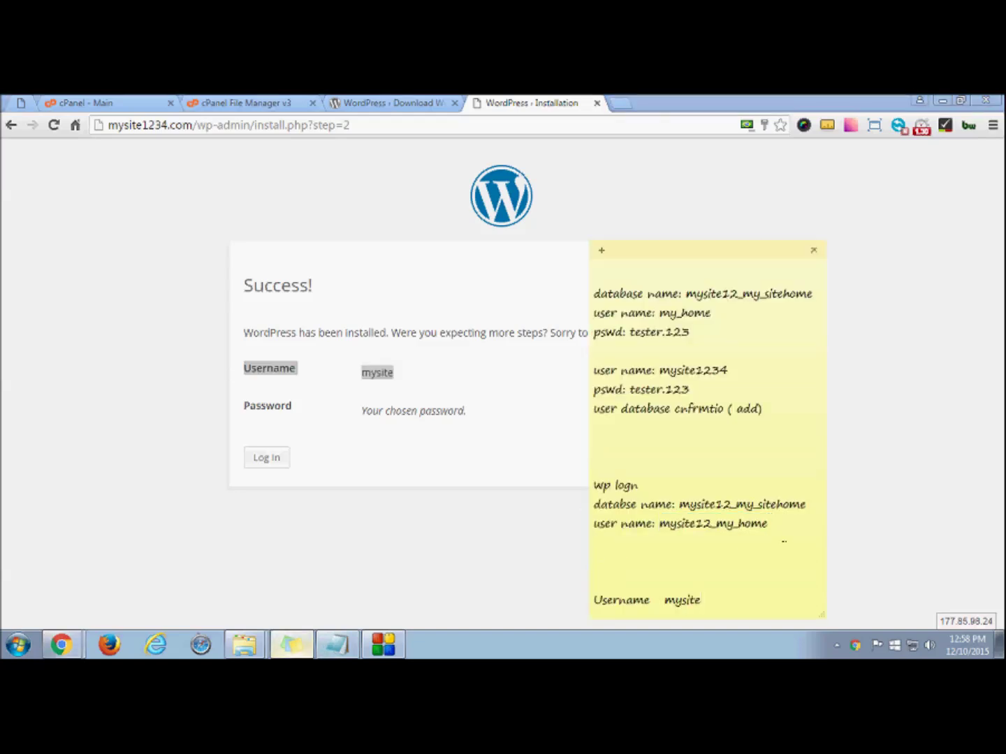
{"action": "left_click", "coordinate": [680, 588]}
{"action": "type", "text": "wp"}
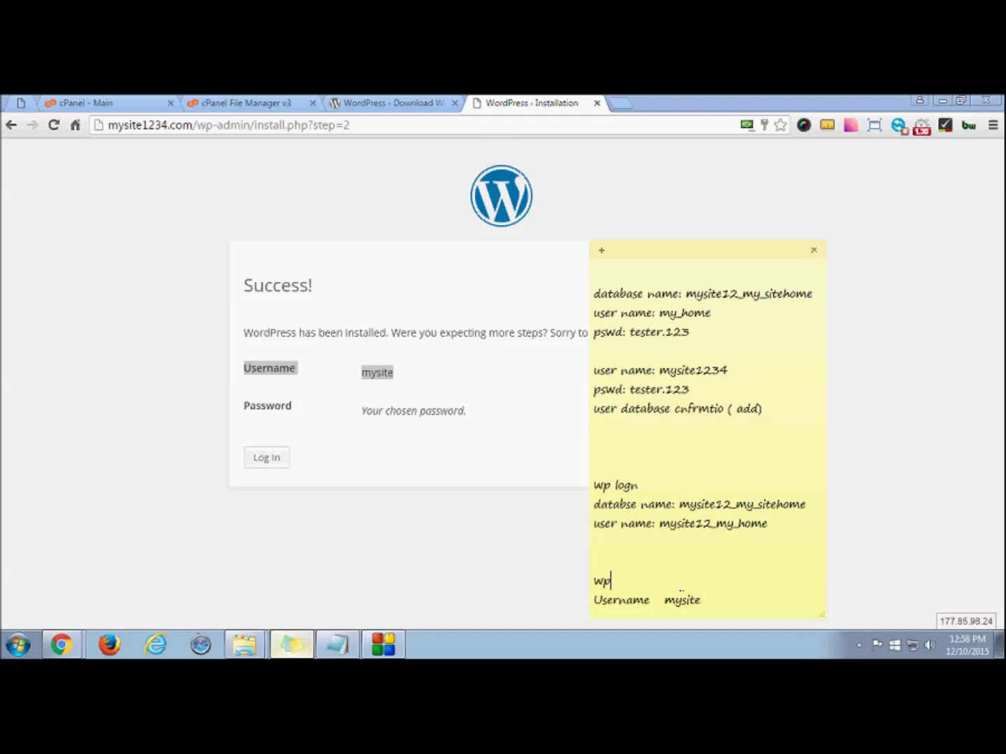
{"action": "left_click", "coordinate": [300, 499]}
{"action": "left_click", "coordinate": [270, 464]}
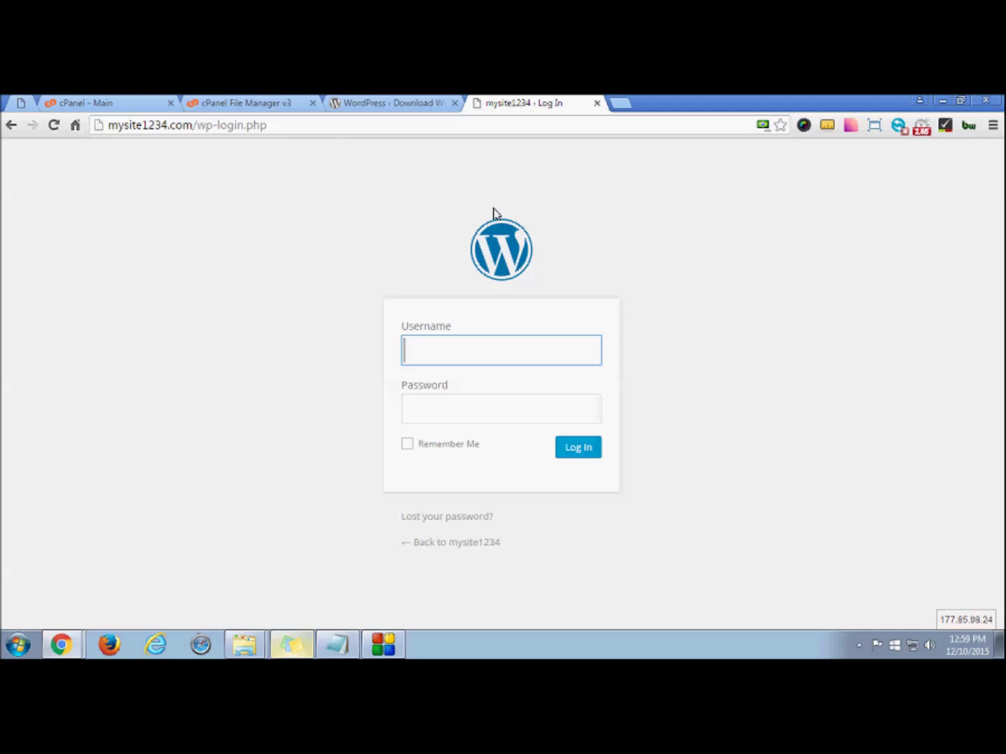
{"action": "type", "text": "mys"}
{"action": "type", "text": "ite"}
Log in to the new site as mysite with the chosen password
{"action": "key", "text": "Tab"}
{"action": "type", "text": "•••"}
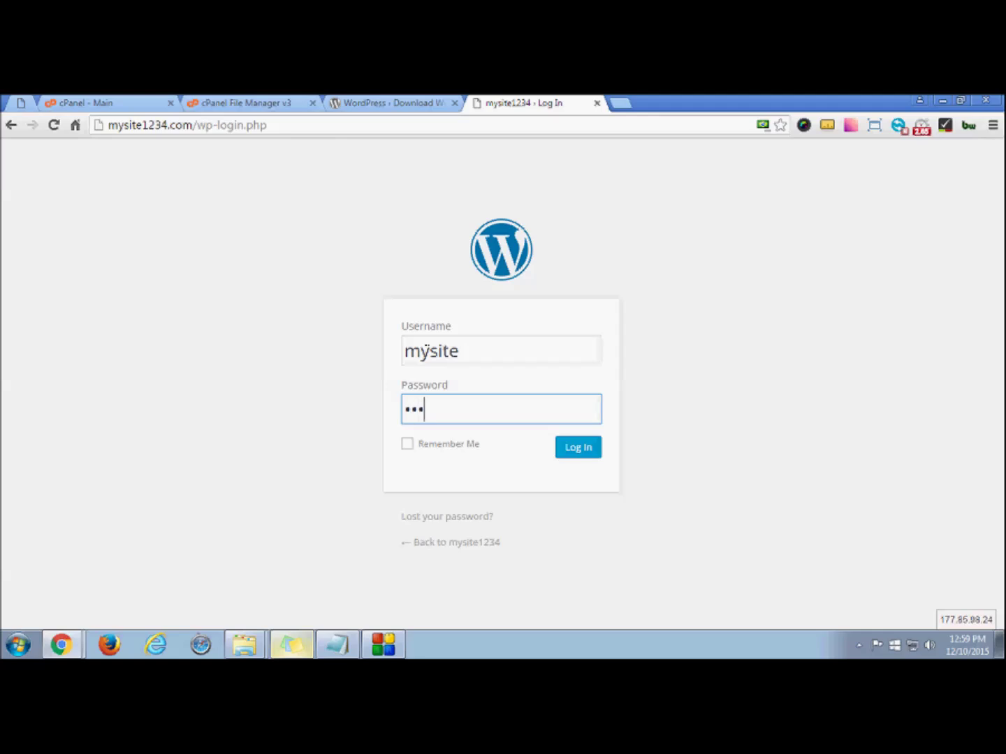
{"action": "type", "text": "•••••"}
{"action": "left_click", "coordinate": [580, 455]}
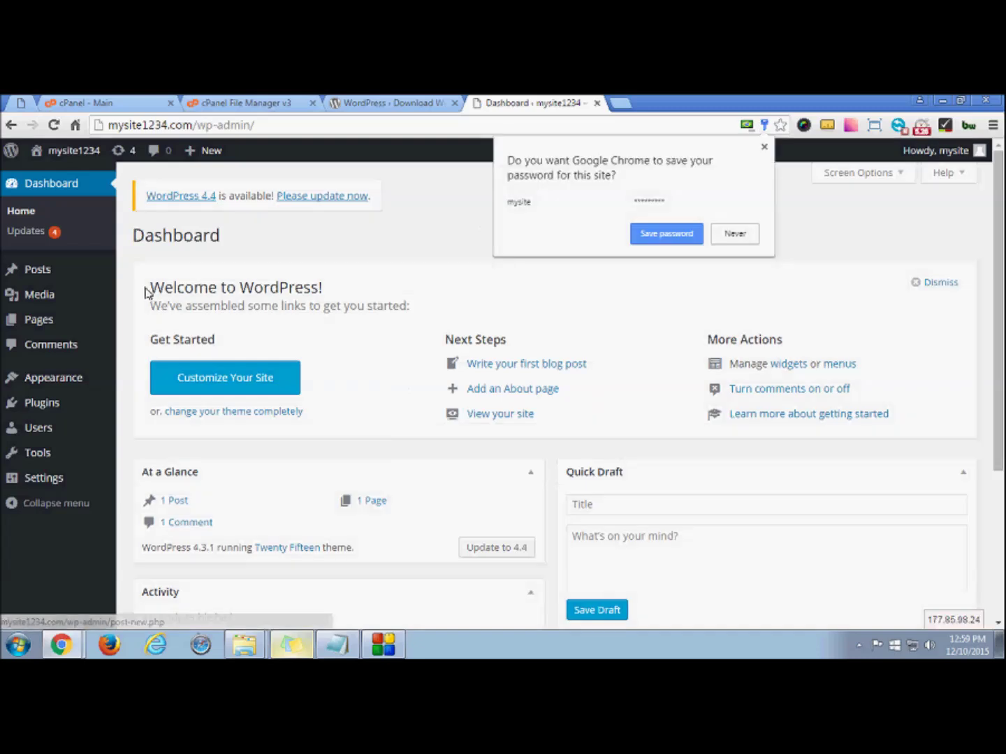
{"action": "scroll", "coordinate": [177, 388], "scroll_direction": "down", "scroll_amount": 1}
{"action": "scroll", "coordinate": [179, 419], "scroll_direction": "down", "scroll_amount": 1}
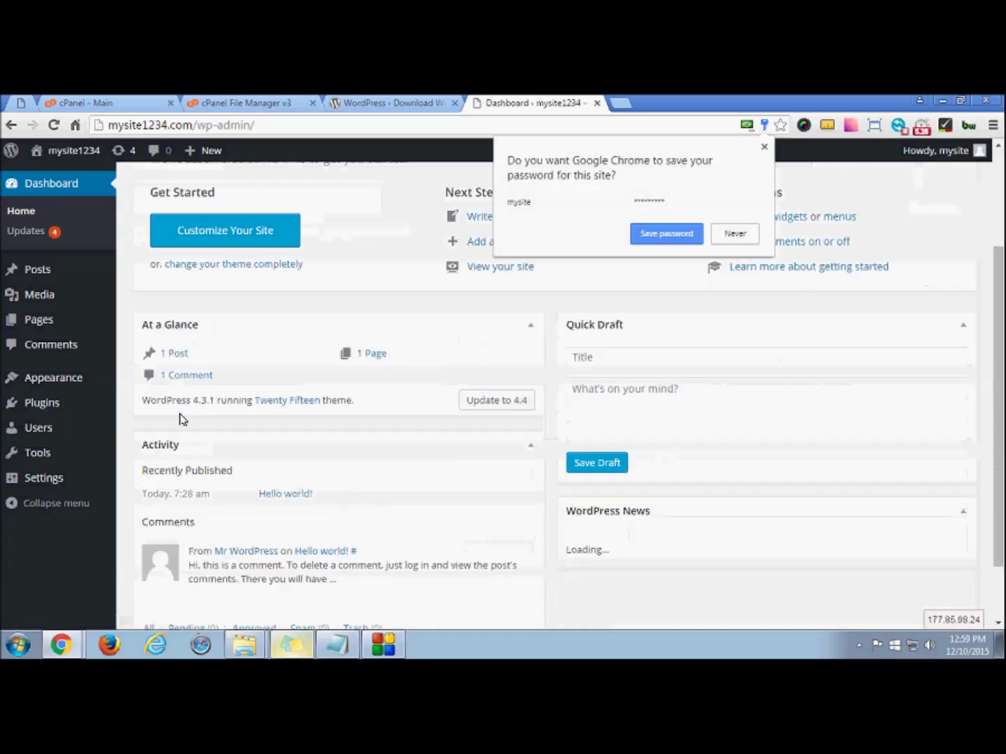
Decline Chrome's offer to save the login password
{"action": "left_click", "coordinate": [739, 233]}
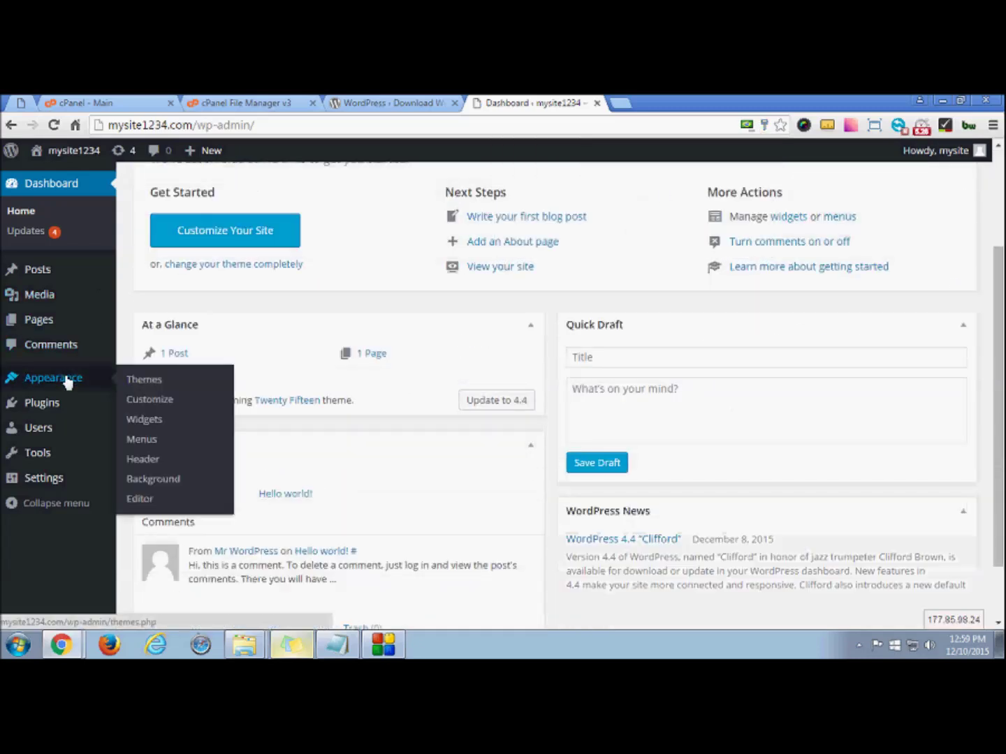